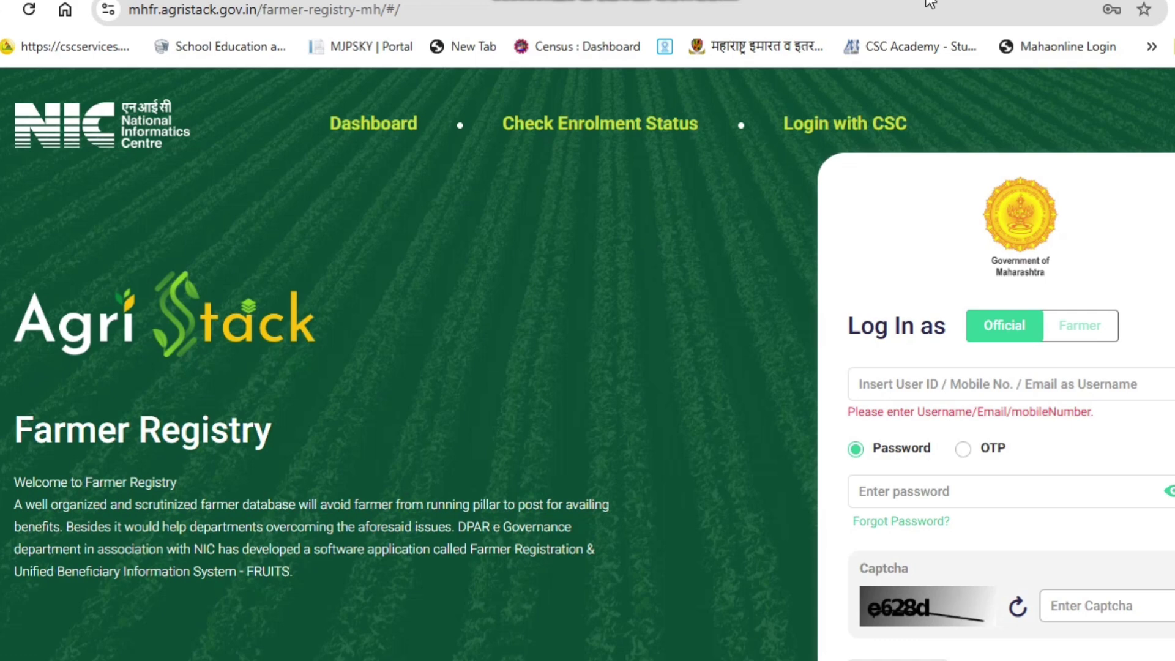
Step: Log in to the registry through CSC, entering the displayed captcha
click(819, 10)
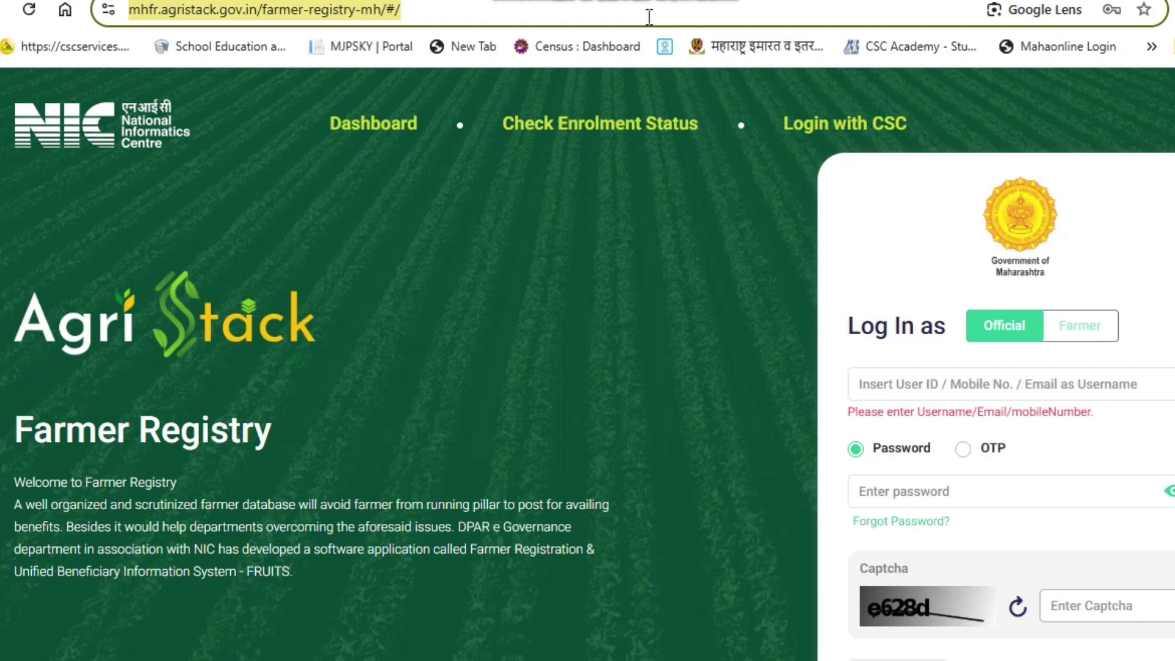
click(856, 130)
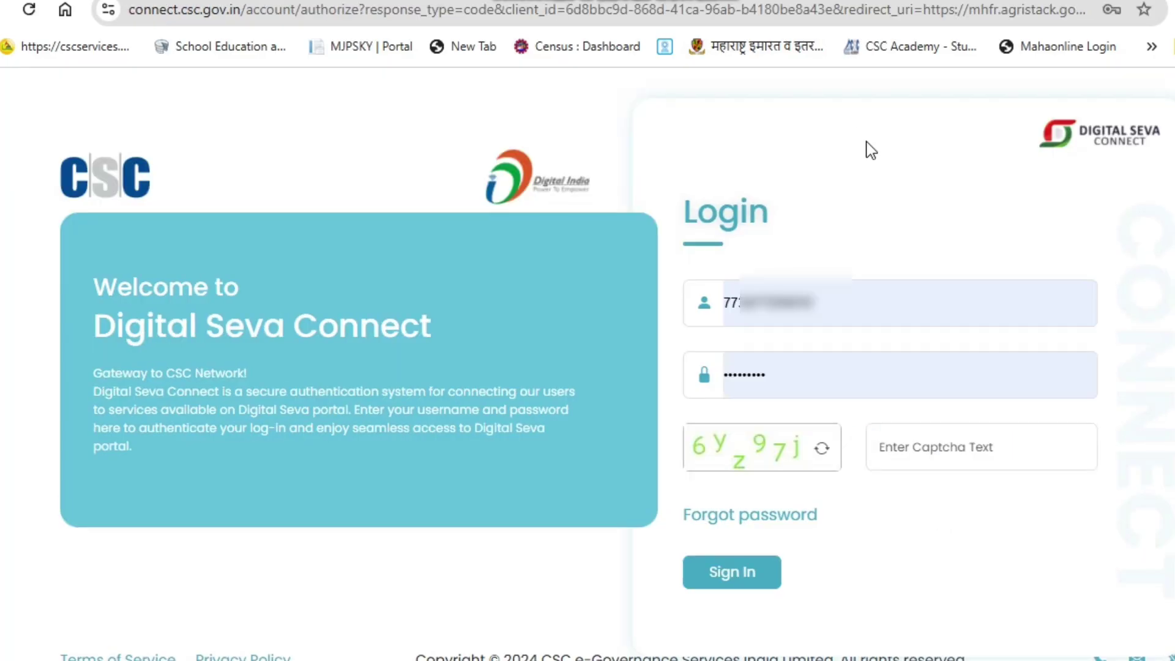
click(984, 451)
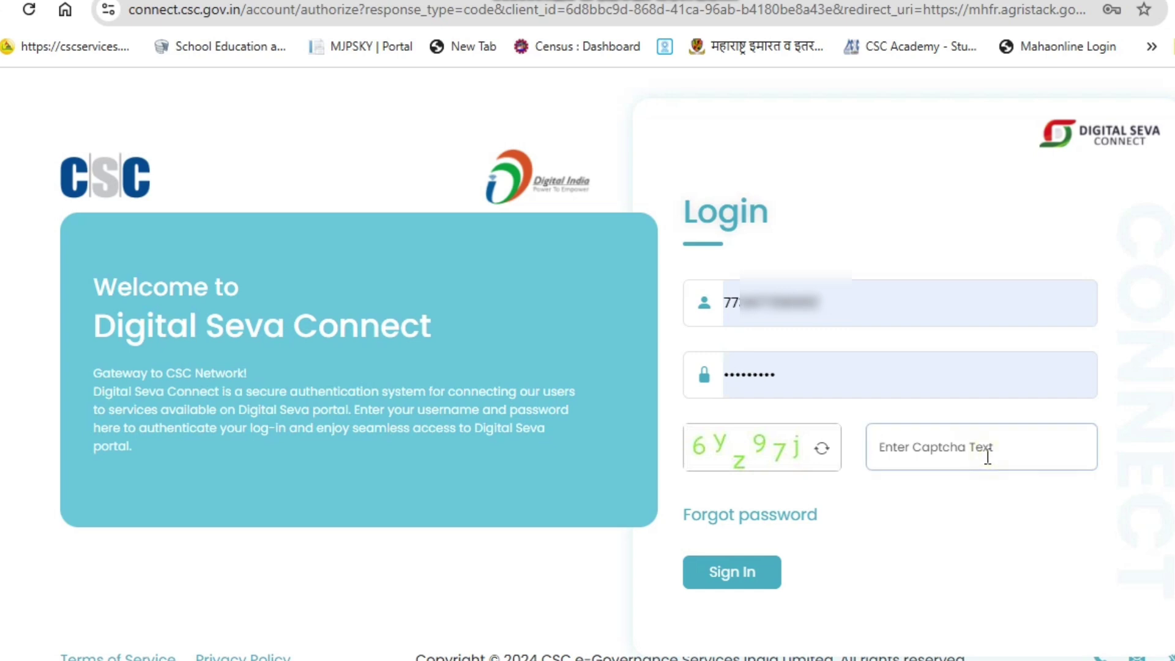
text(6yz97j)
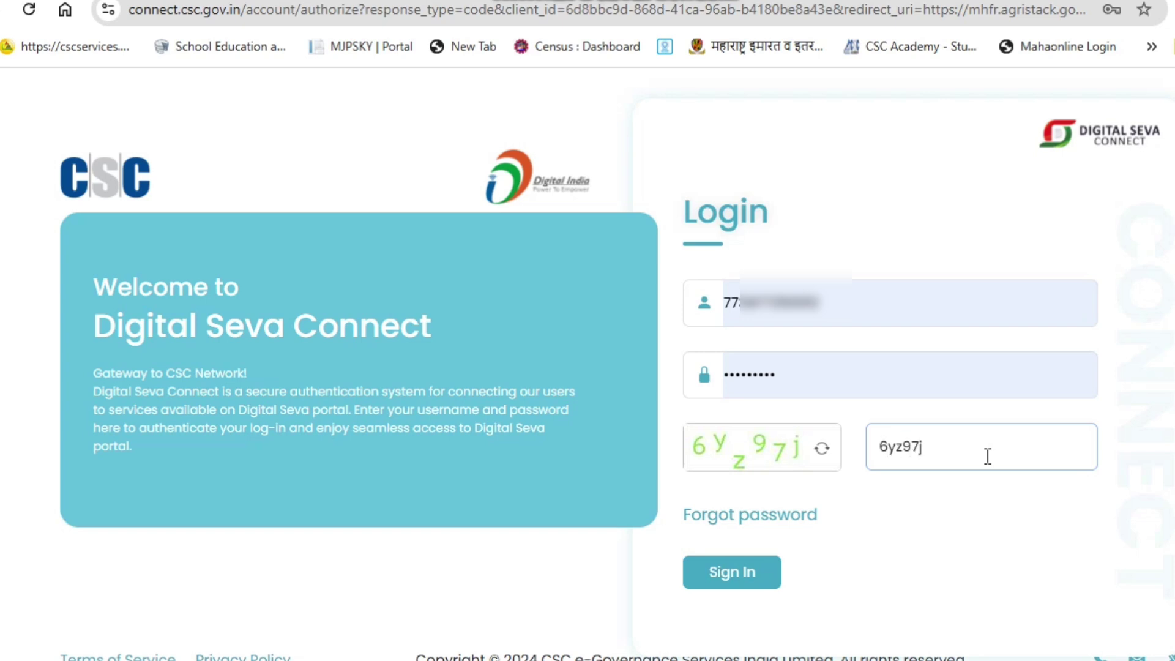
click(745, 577)
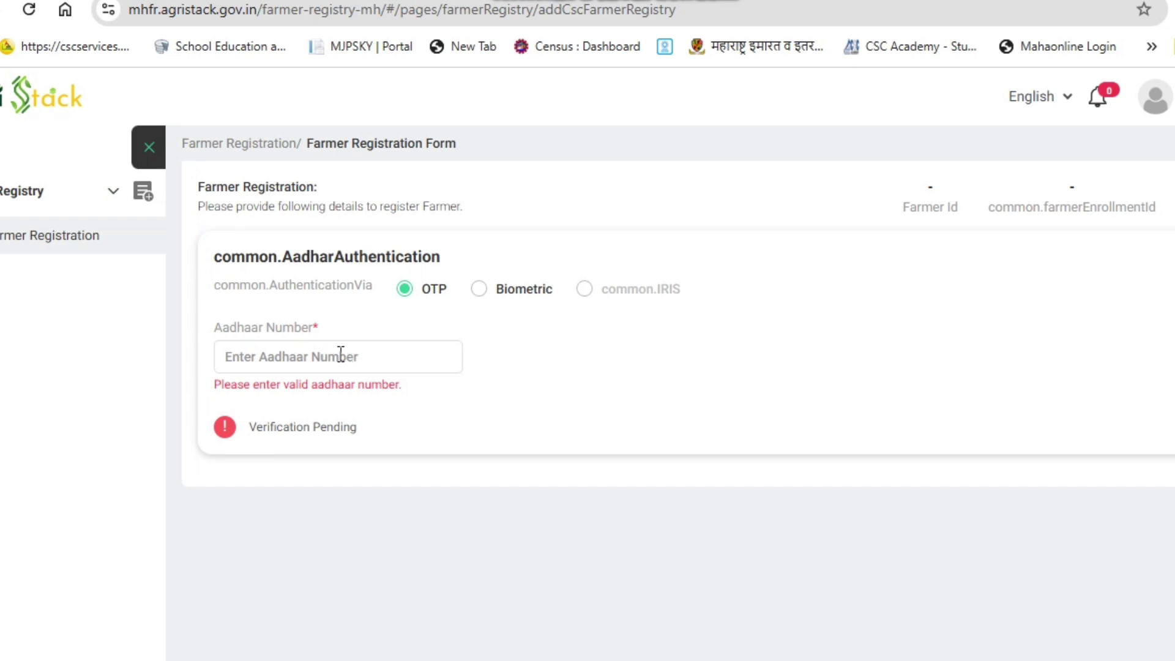
Step: Paste the farmer's Aadhaar number and verify it with the received OTP
click(309, 351)
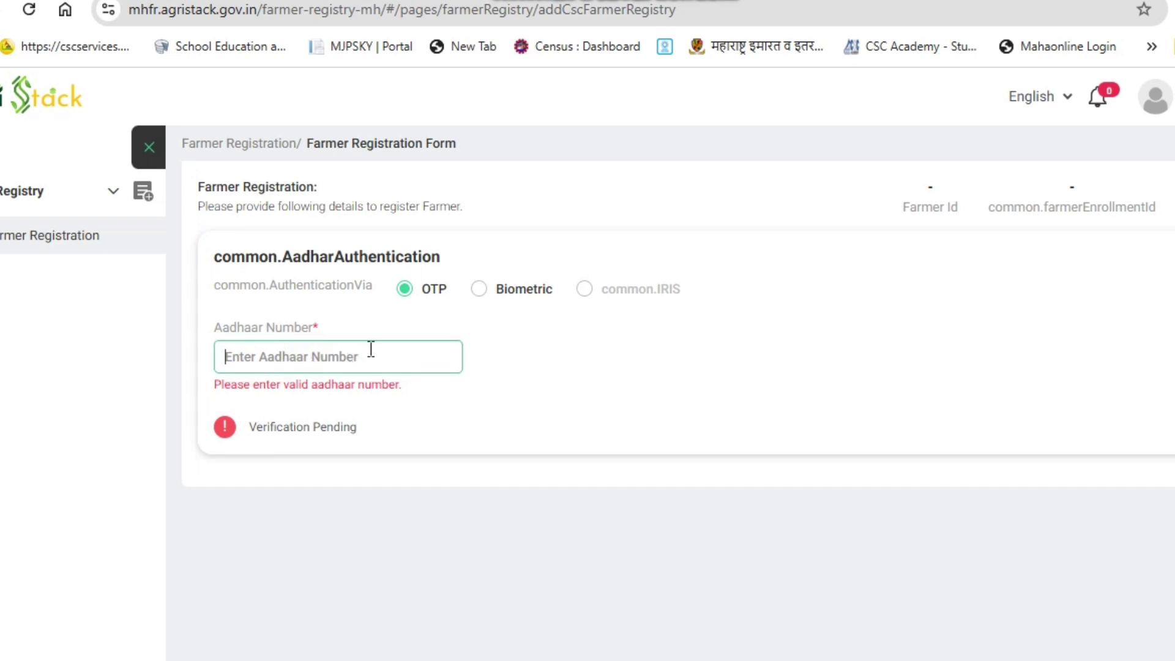
key(ctrl+v)
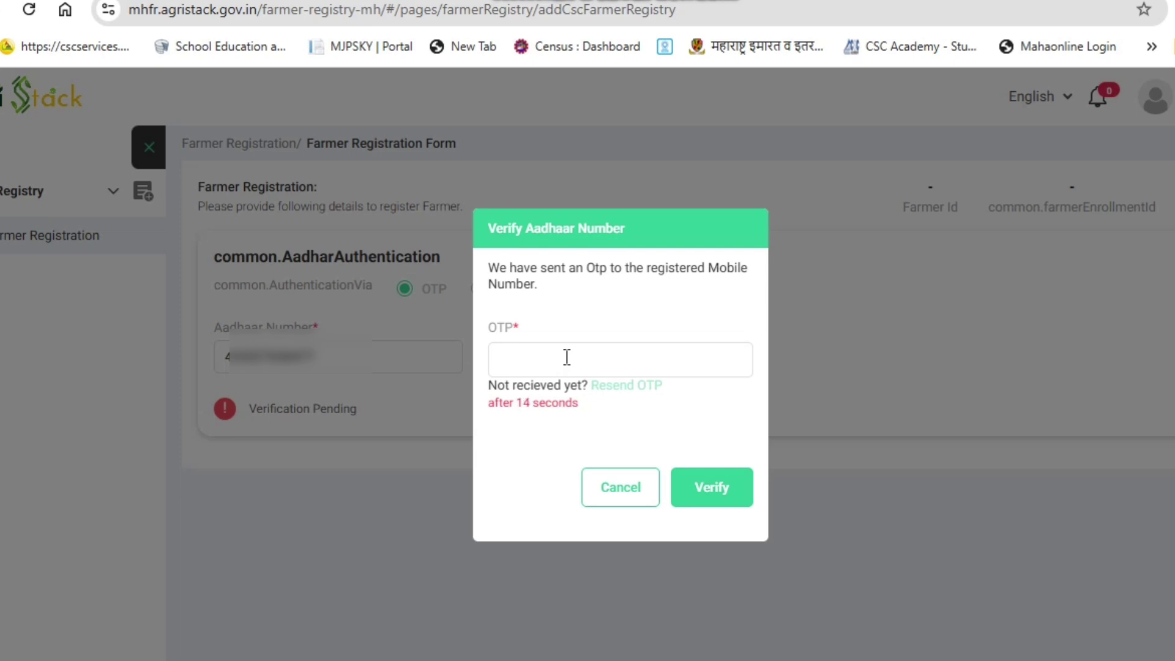
click(567, 357)
key(ctrl+v)
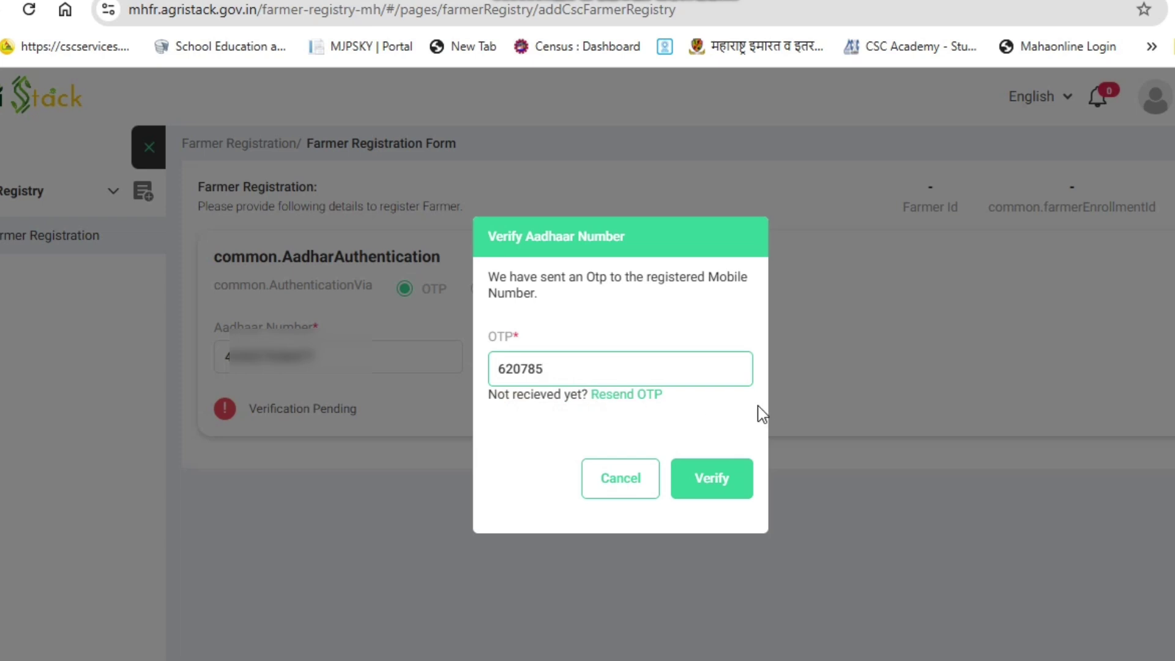
click(714, 482)
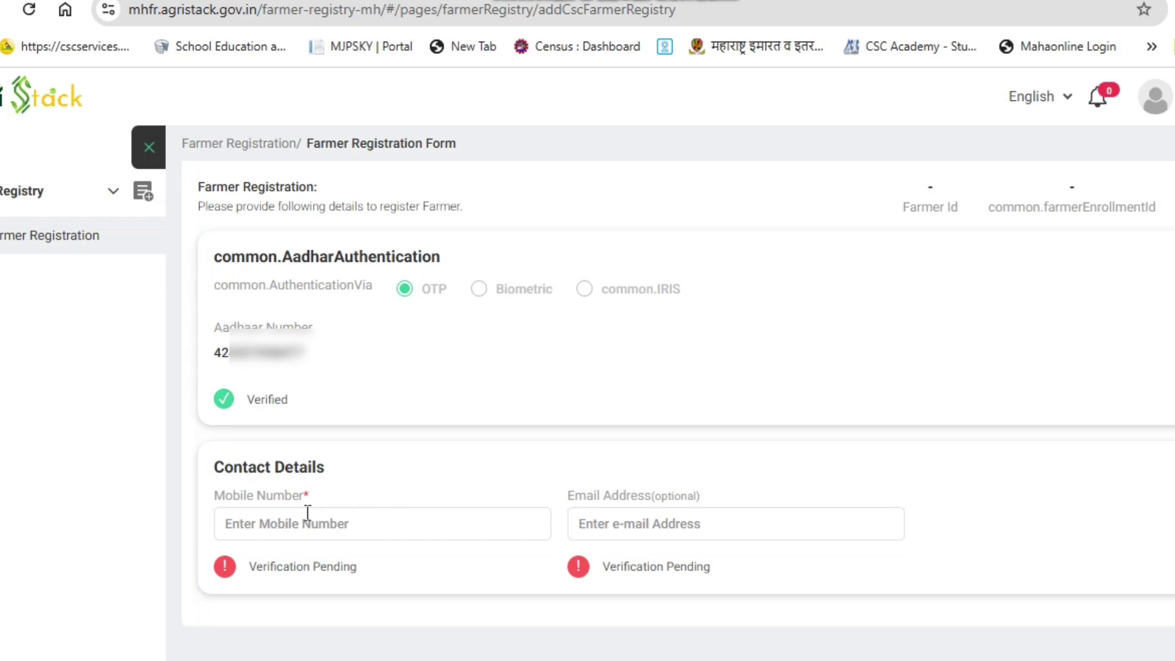
Step: Paste the farmer's mobile number and verify it with the OTP sent to that phone
click(378, 534)
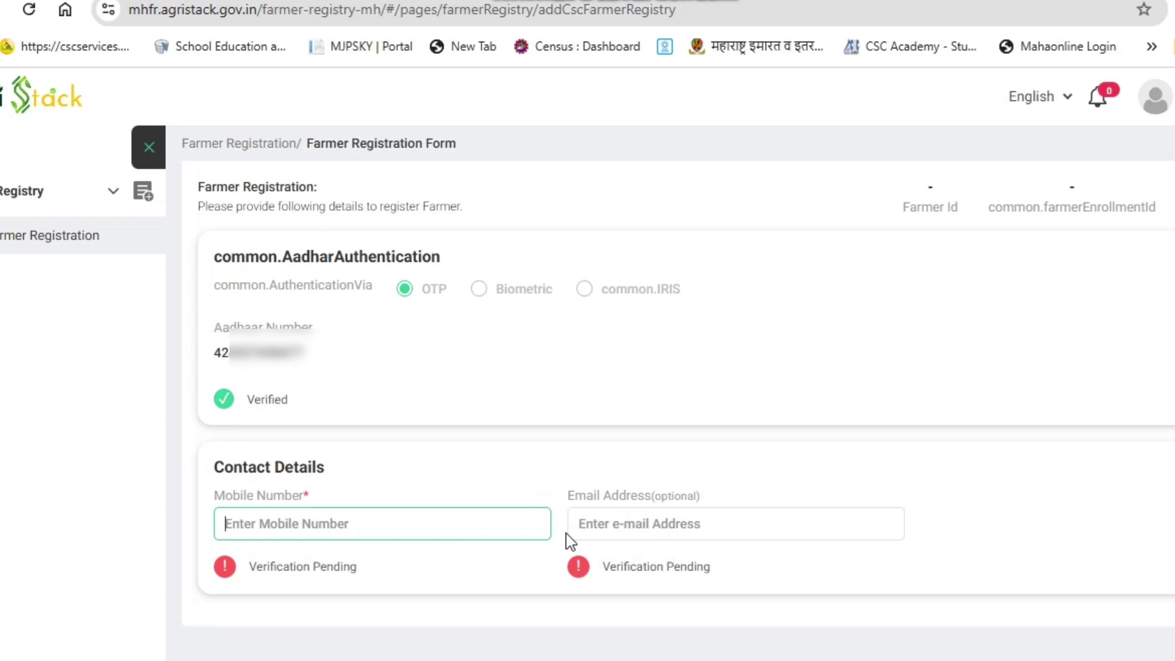
key(ctrl+v)
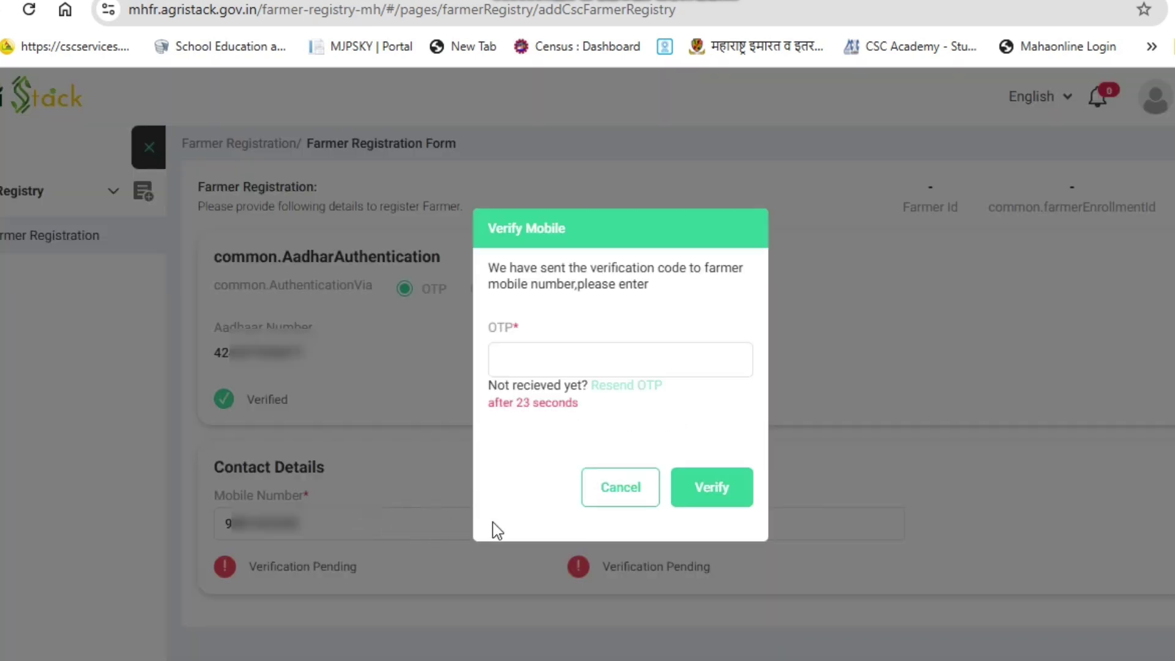
click(685, 353)
click(709, 489)
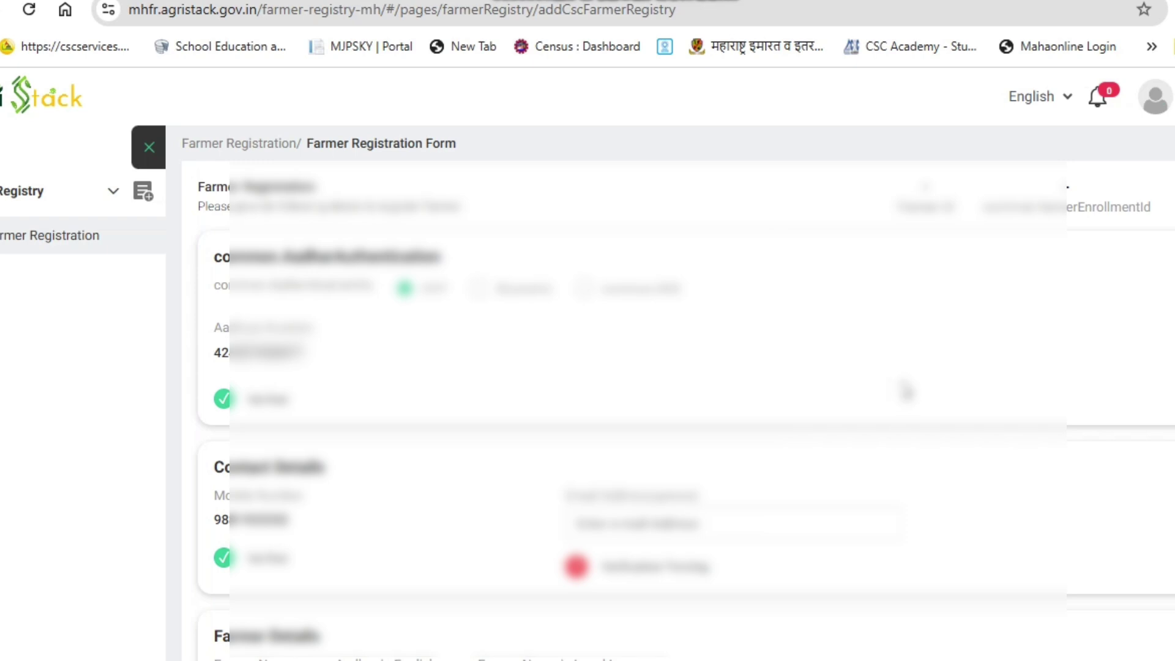
Step: Set the Caste Category to the first option in the list
scroll(905, 391, down, 3)
scroll(907, 391, down, 3)
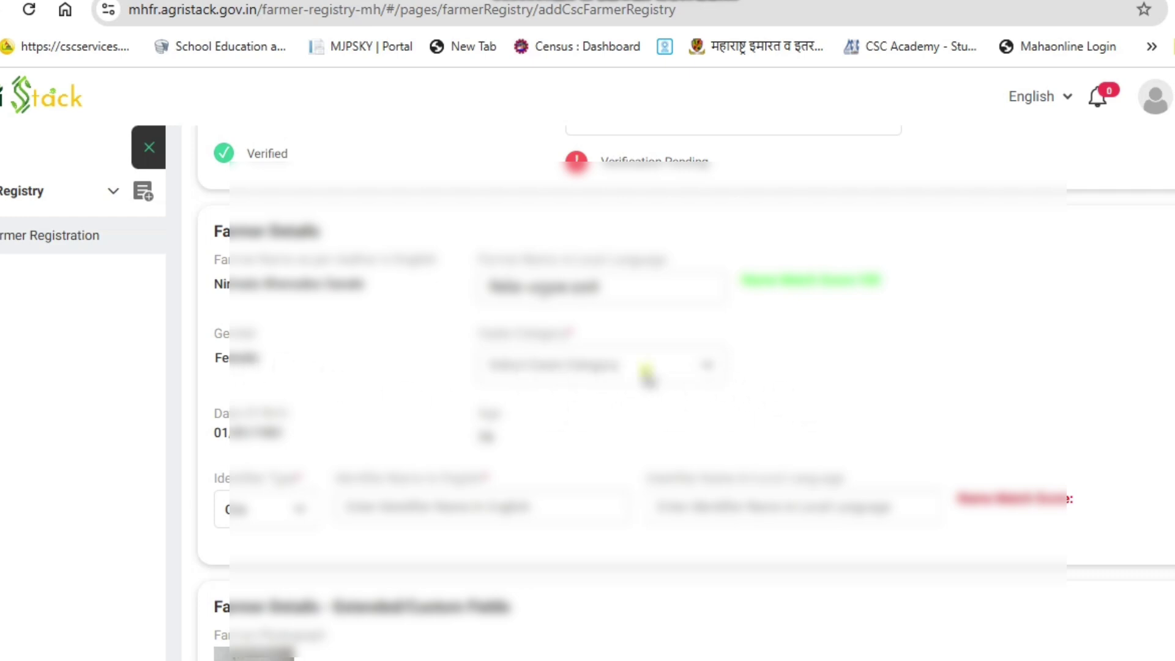
click(646, 374)
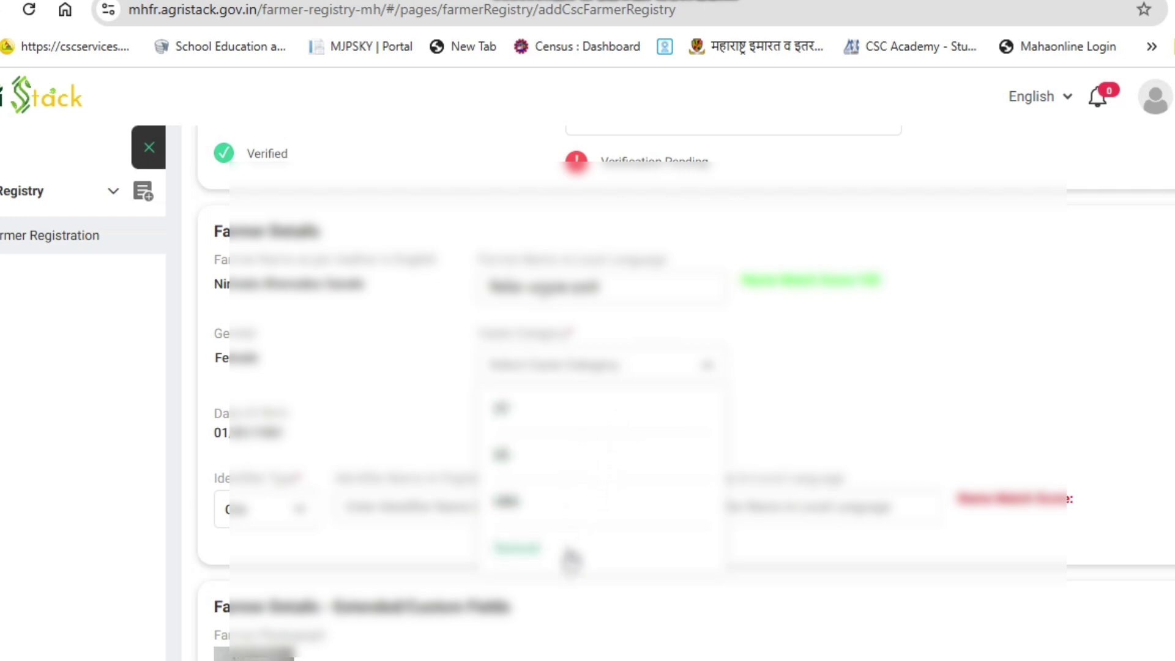
click(561, 409)
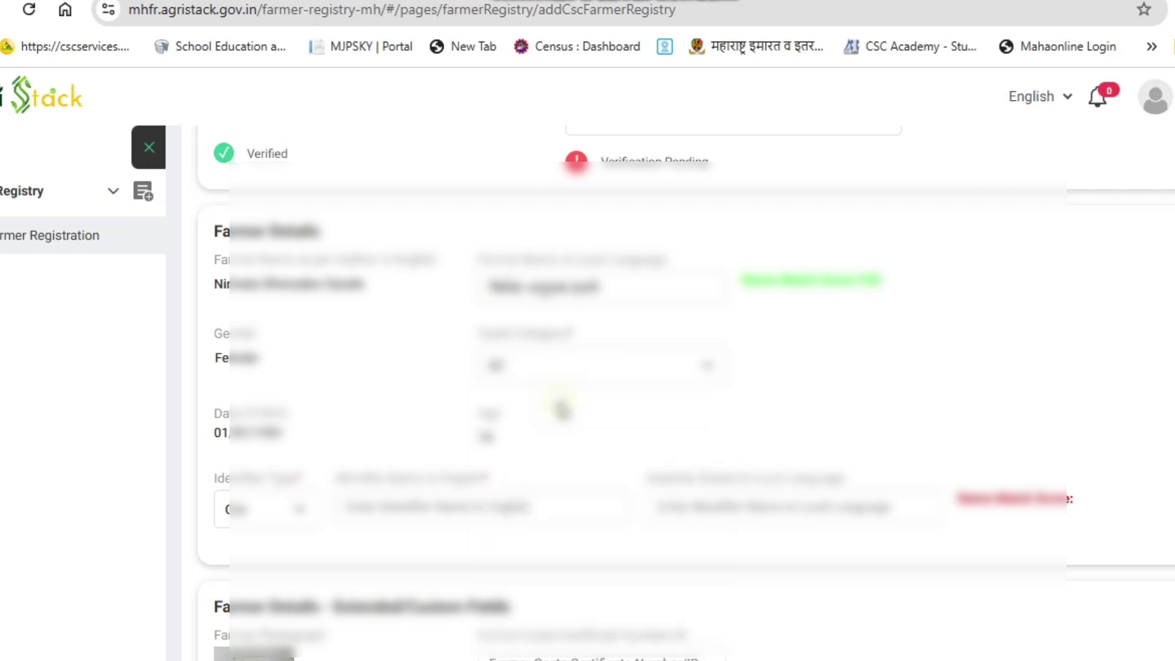
Step: Choose the second option in the extended custom field dropdown
scroll(868, 391, down, 3)
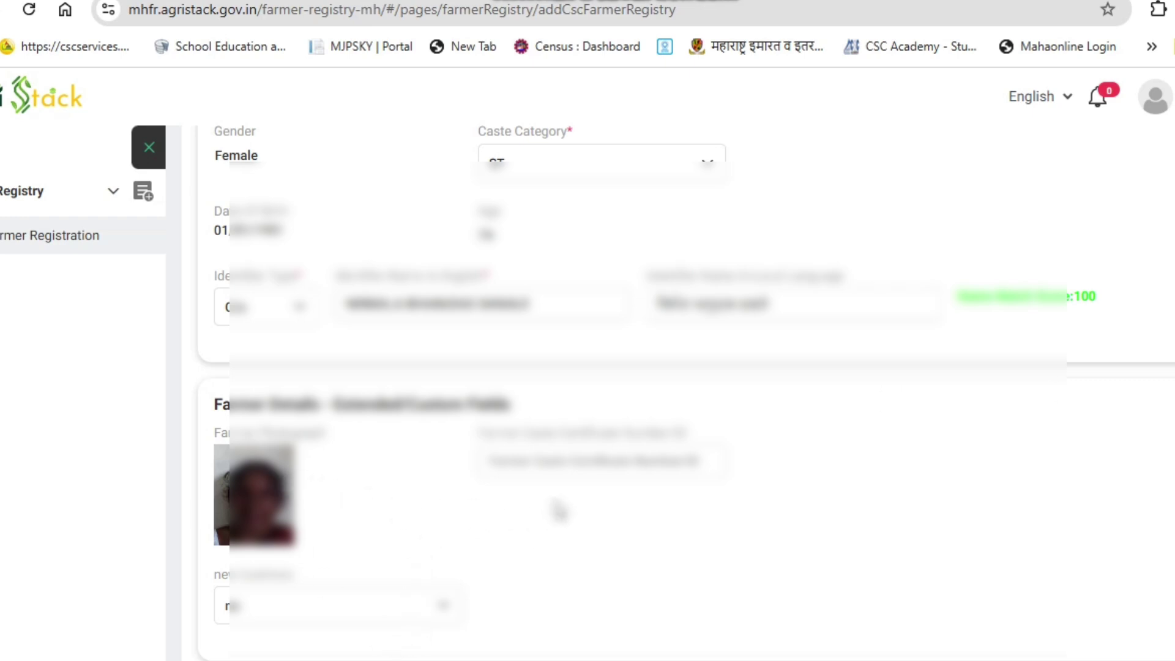
scroll(558, 510, down, 5)
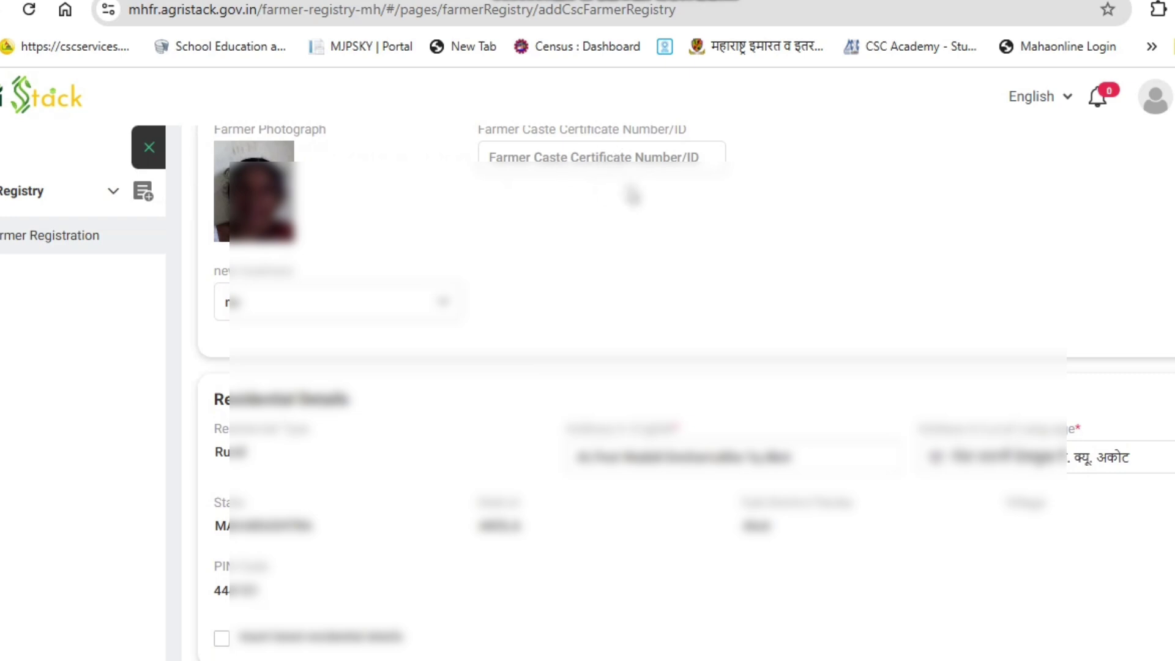
click(433, 317)
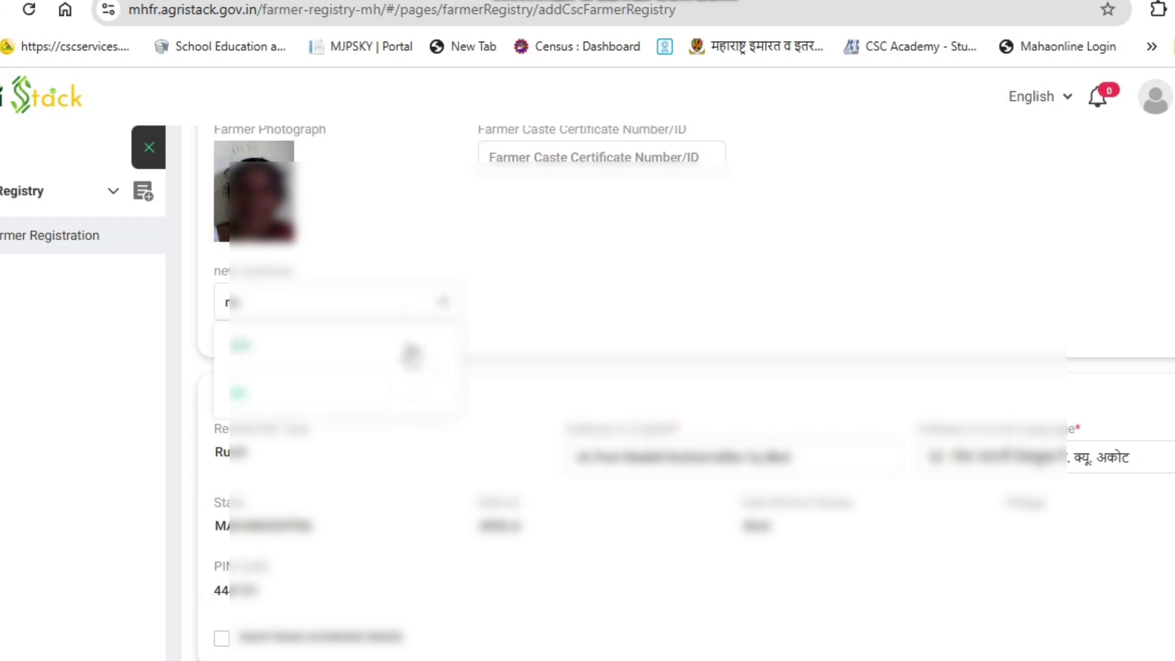
click(391, 398)
scroll(611, 303, down, 3)
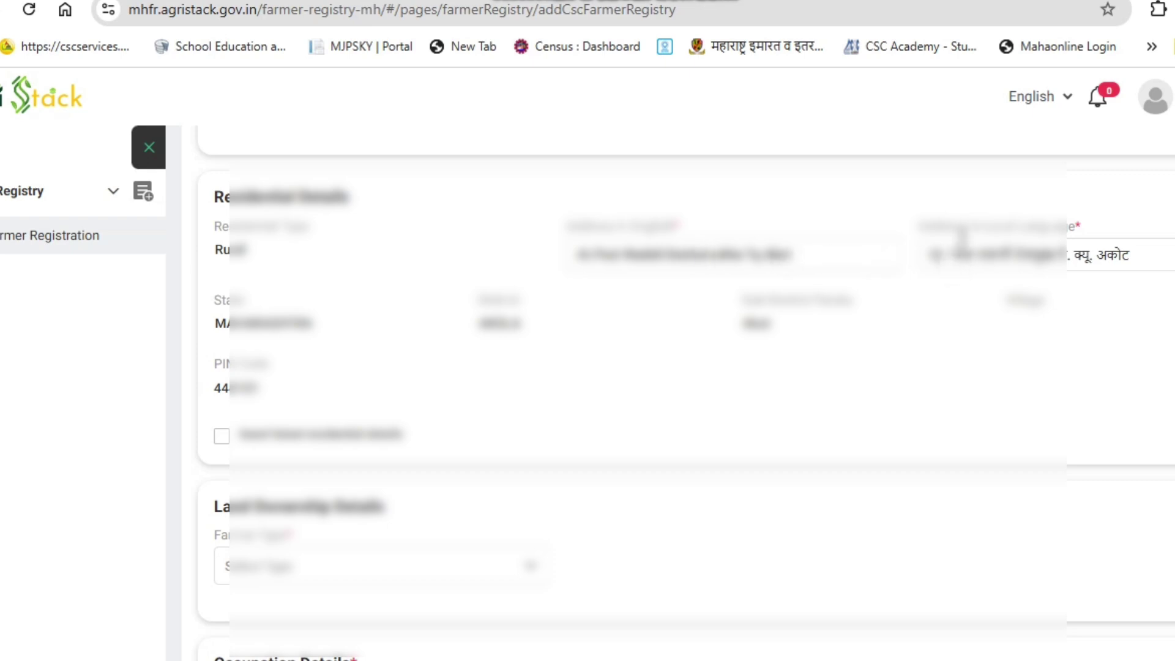
Step: Review the local-language address and delete one character from the English address
click(959, 246)
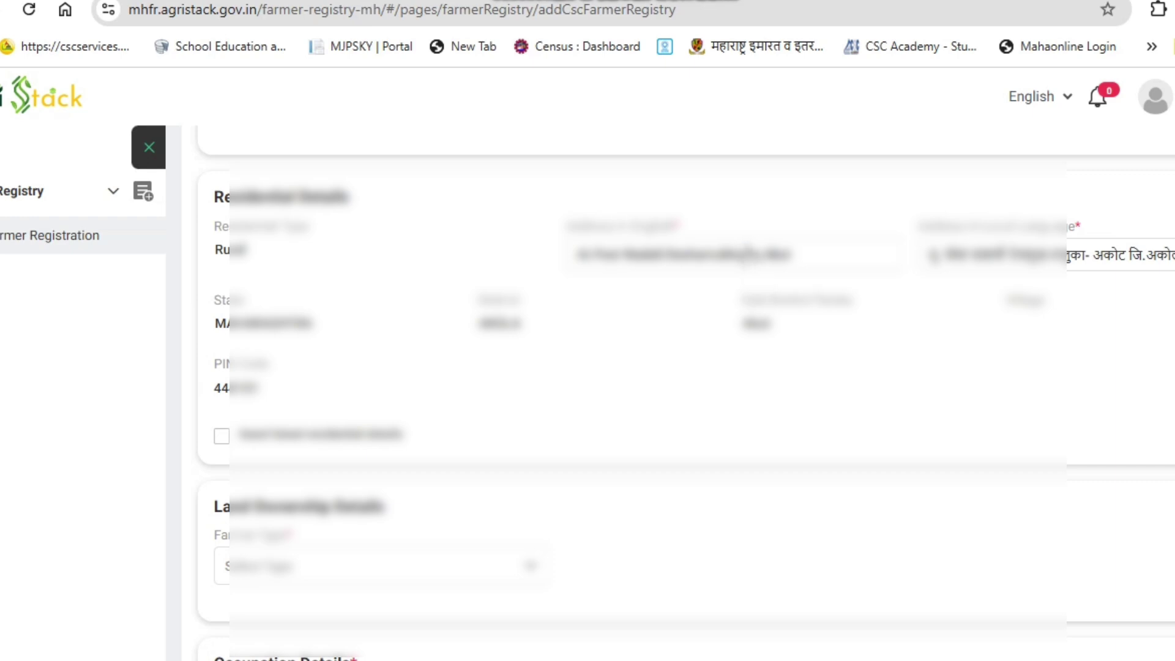
click(745, 253)
key(BackSpace)
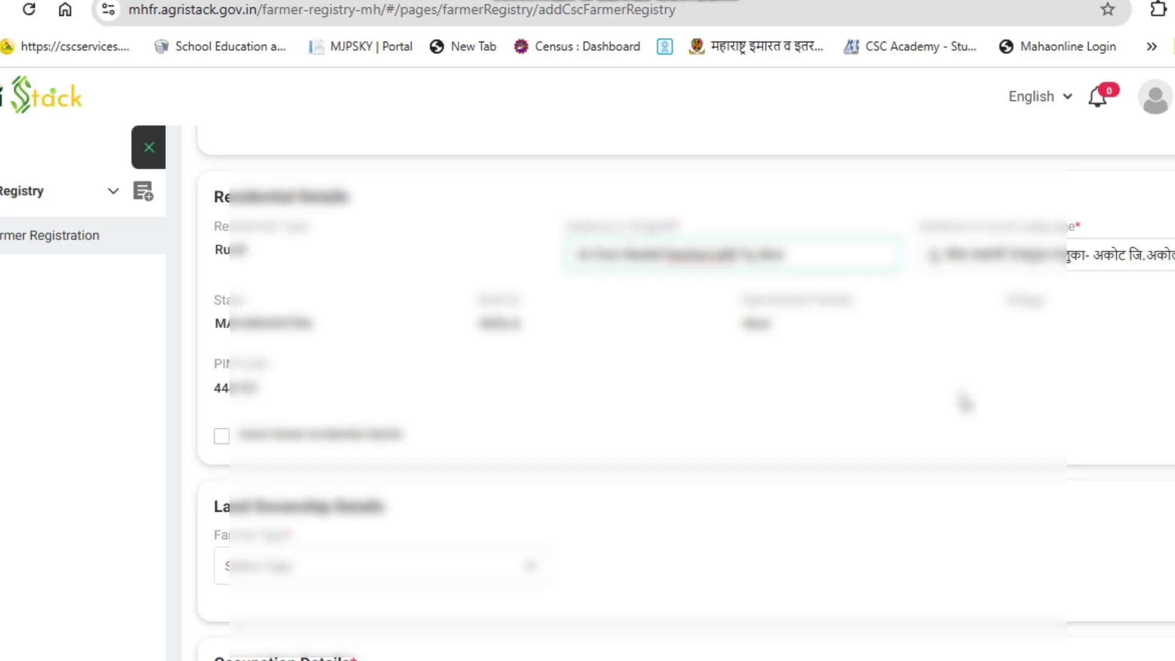
Step: Turn on 'Insert latest residential details'
scroll(523, 418, down, 3)
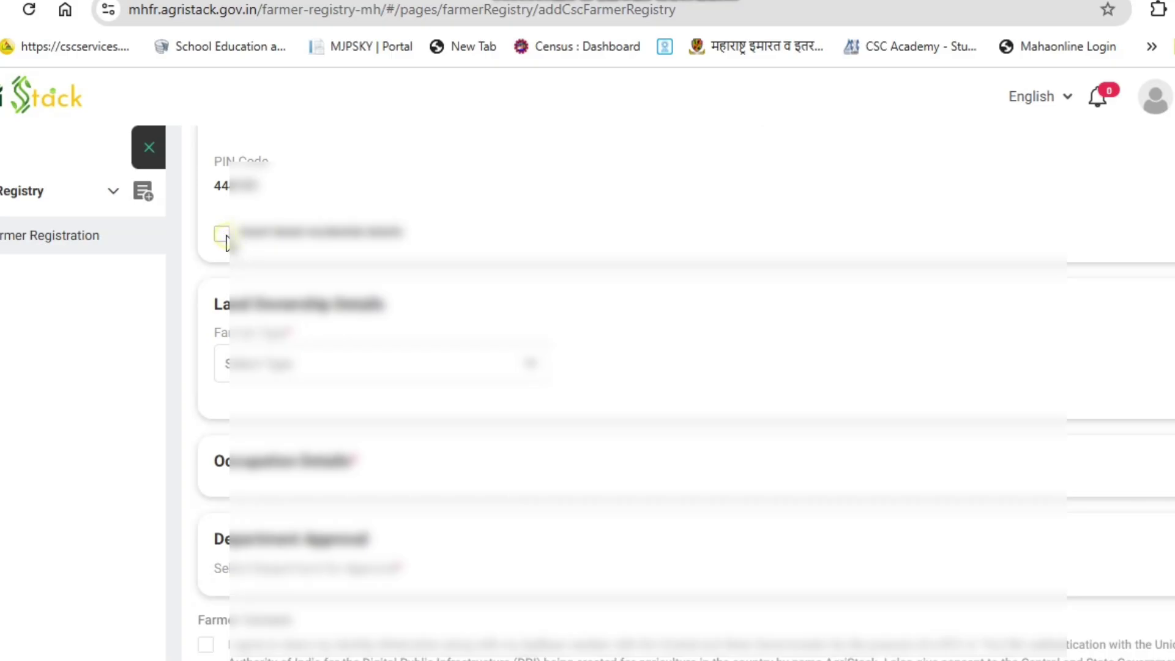
click(223, 236)
scroll(649, 297, down, 2)
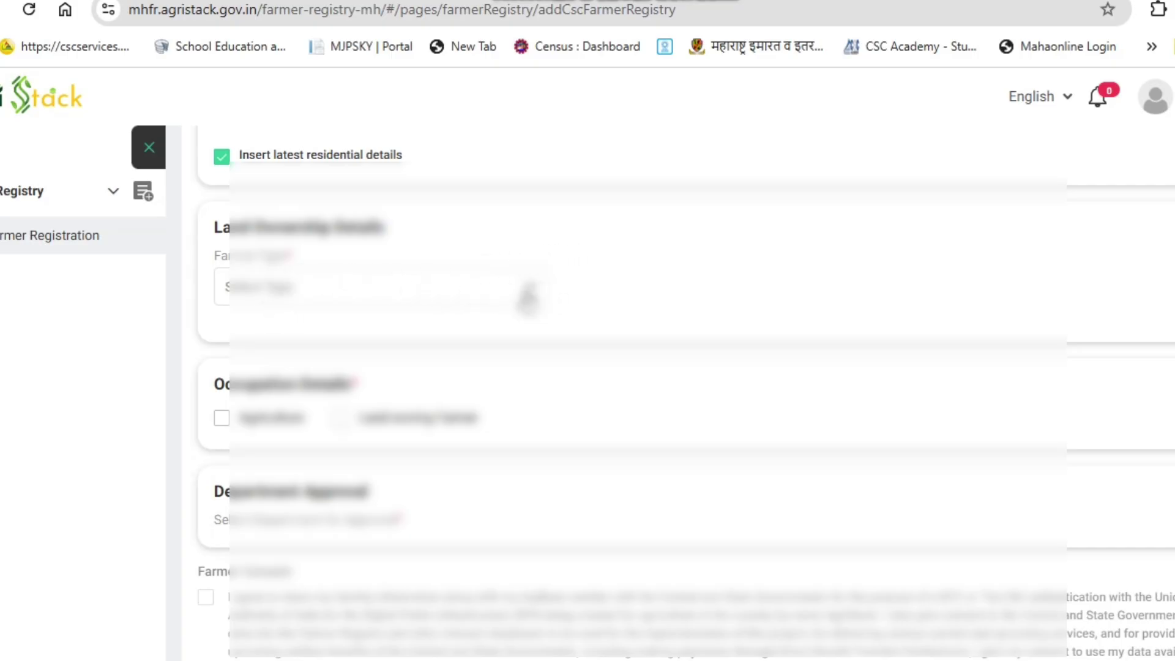
Step: Choose the first farmer type and open Fetch Land Details for owned land
click(527, 298)
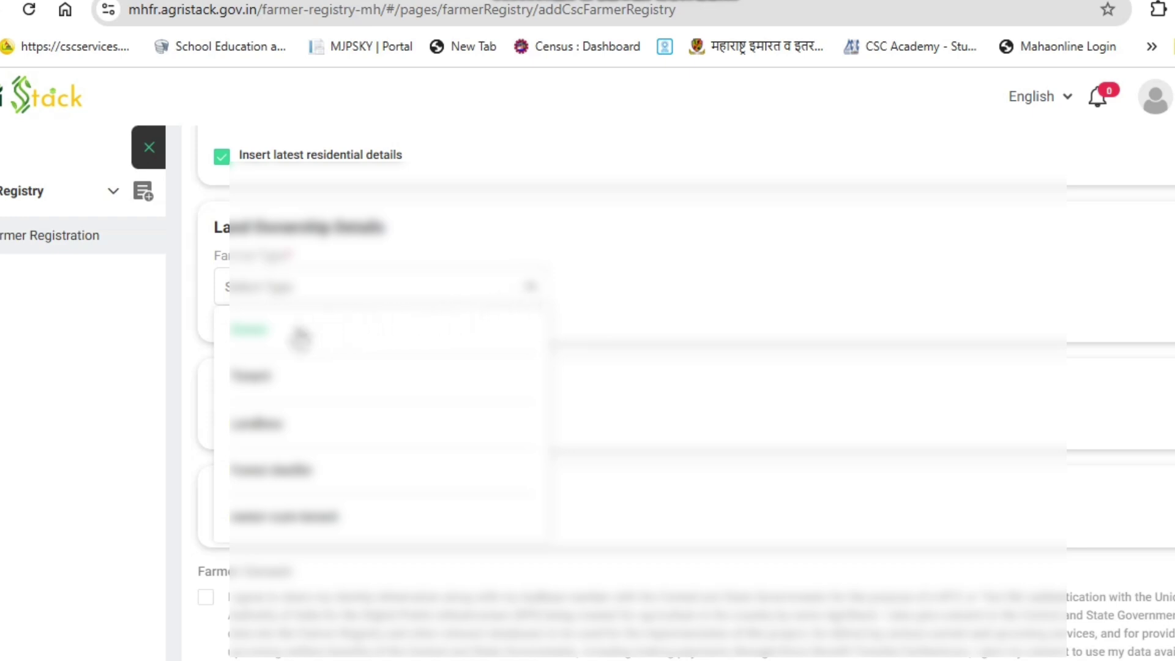
click(290, 339)
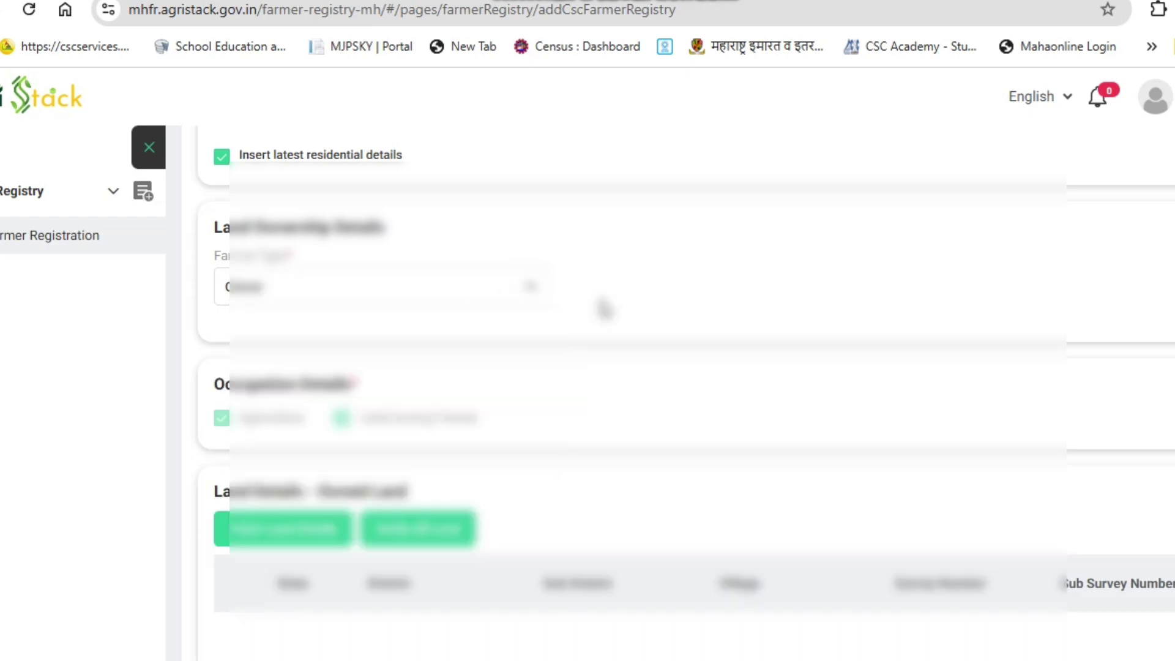
scroll(598, 310, down, 3)
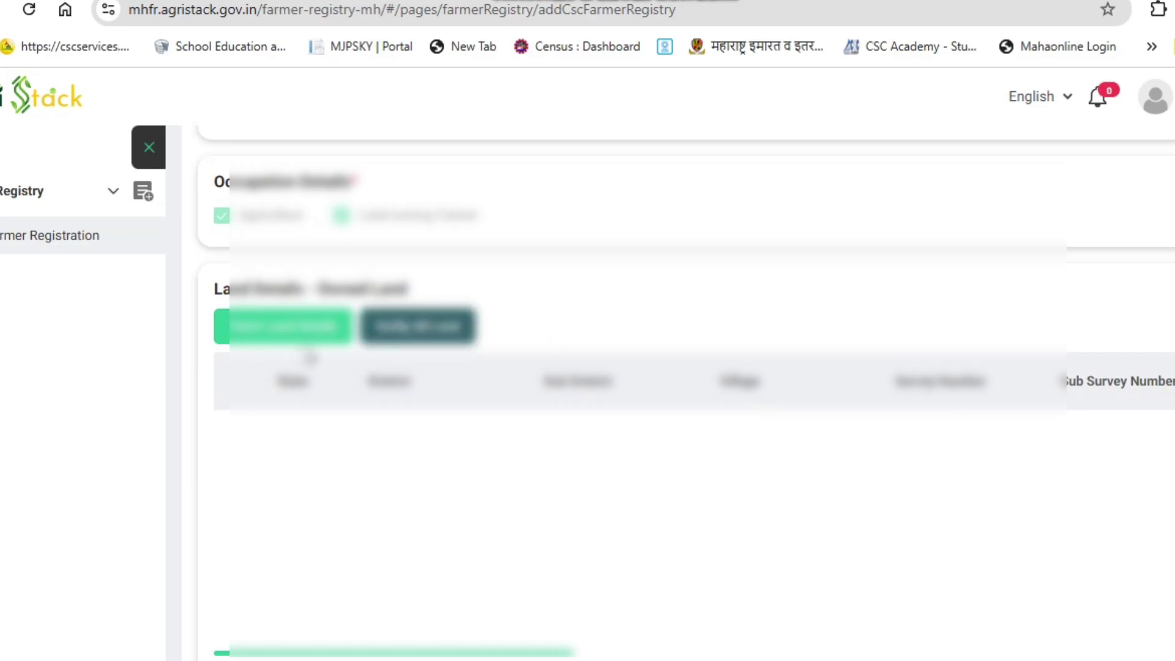
click(278, 331)
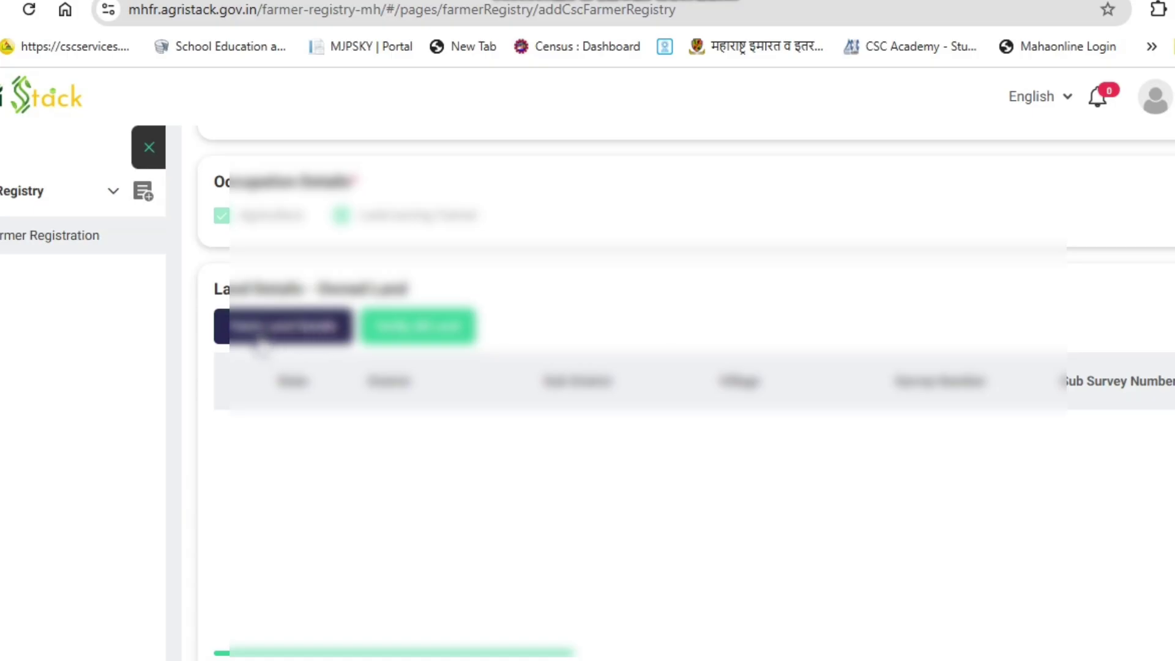
click(302, 331)
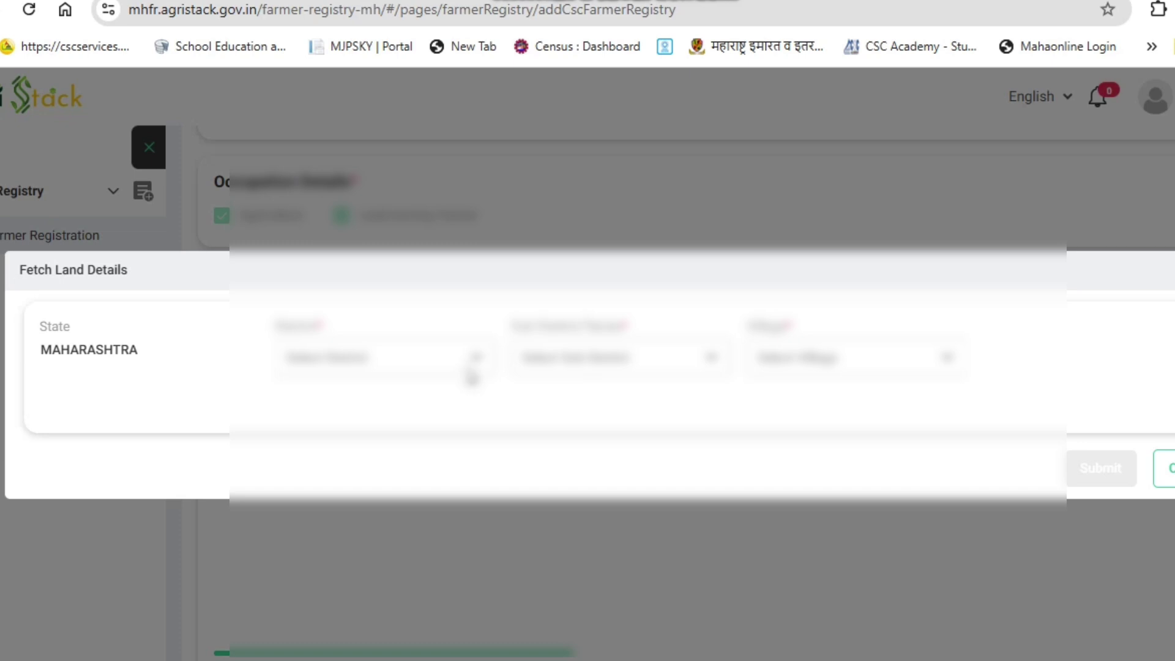
Step: In the land lookup, pick the farmer's district, the second sub-district, and the village
click(472, 378)
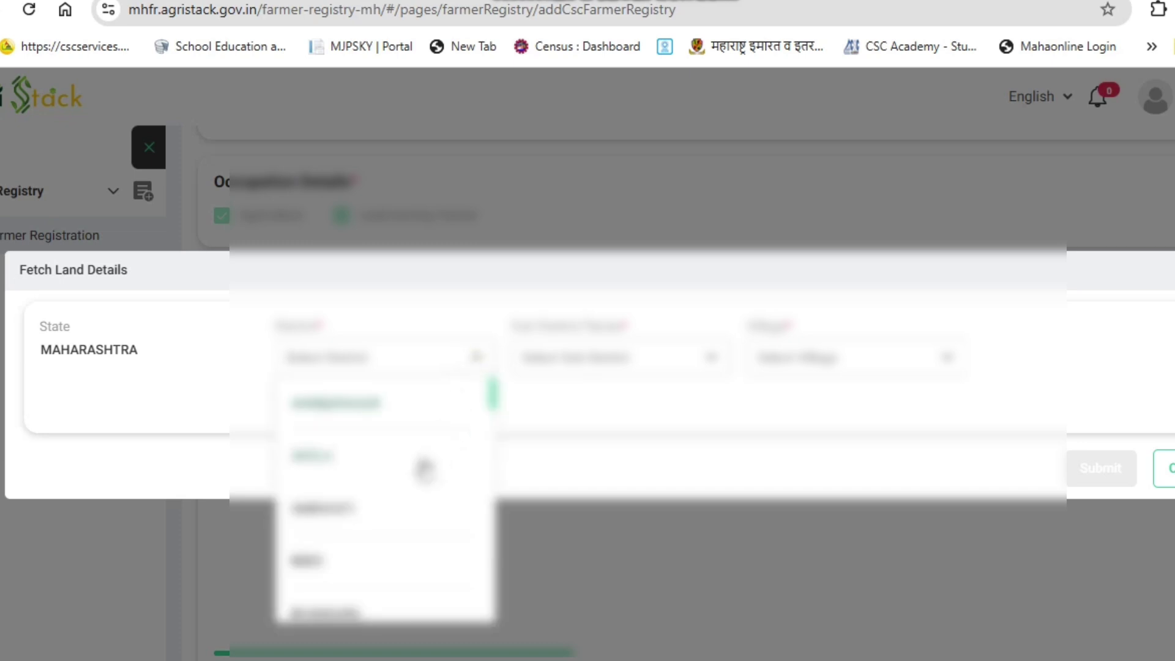
scroll(405, 488, down, 1)
scroll(406, 488, down, 2)
scroll(406, 488, up, 2)
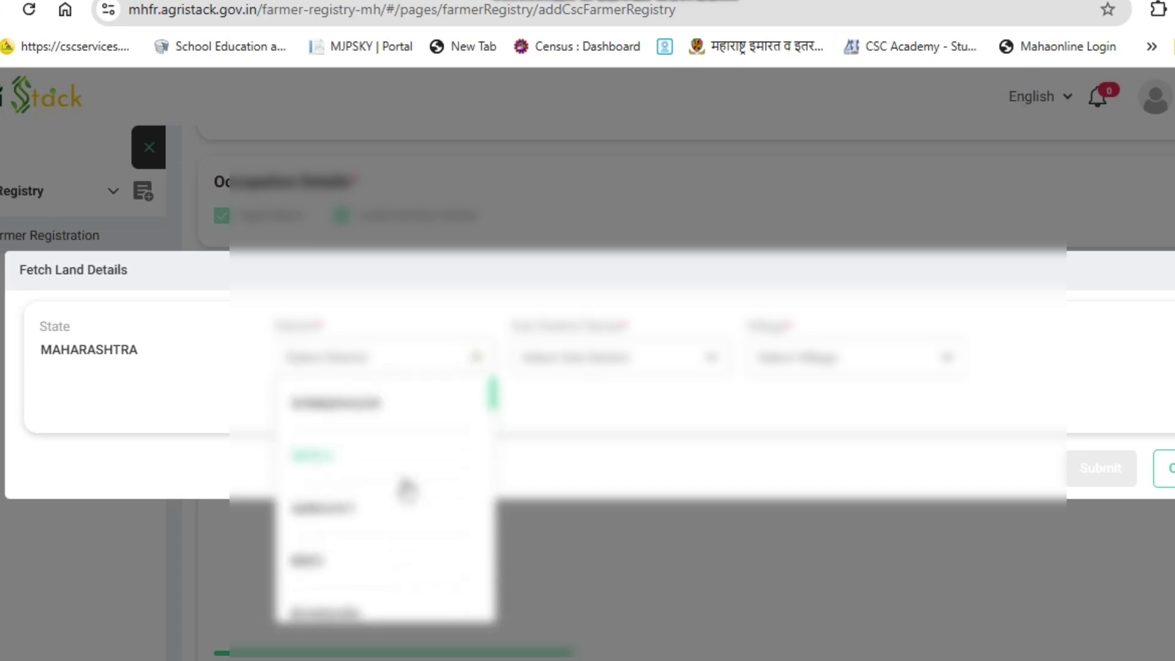
click(370, 466)
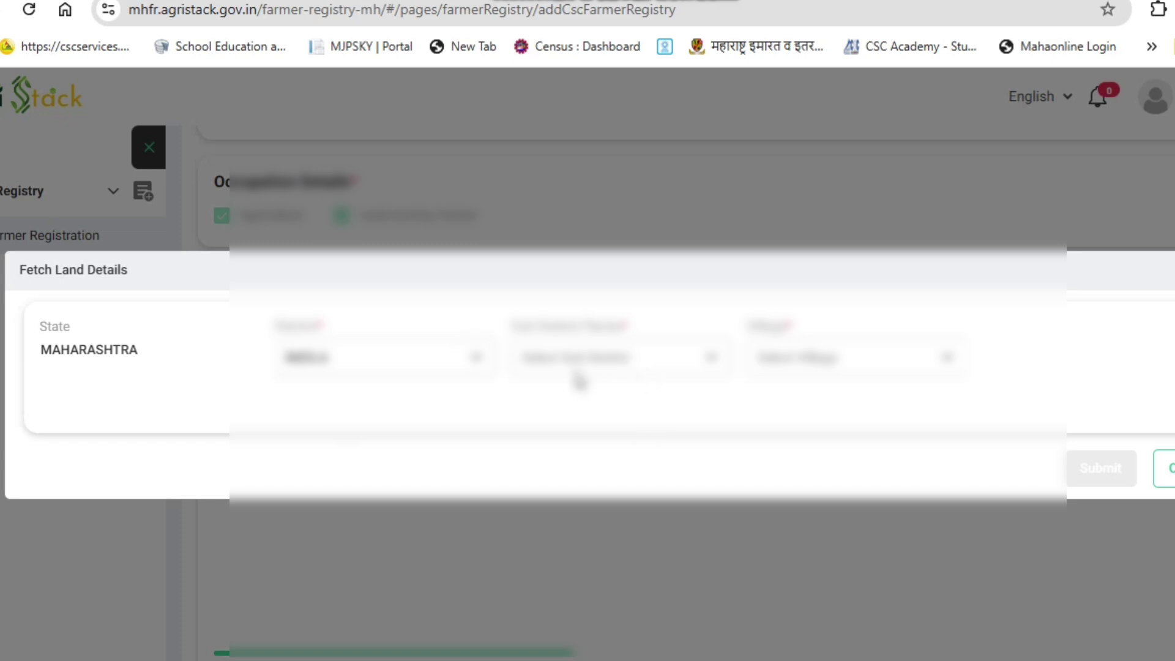
click(687, 374)
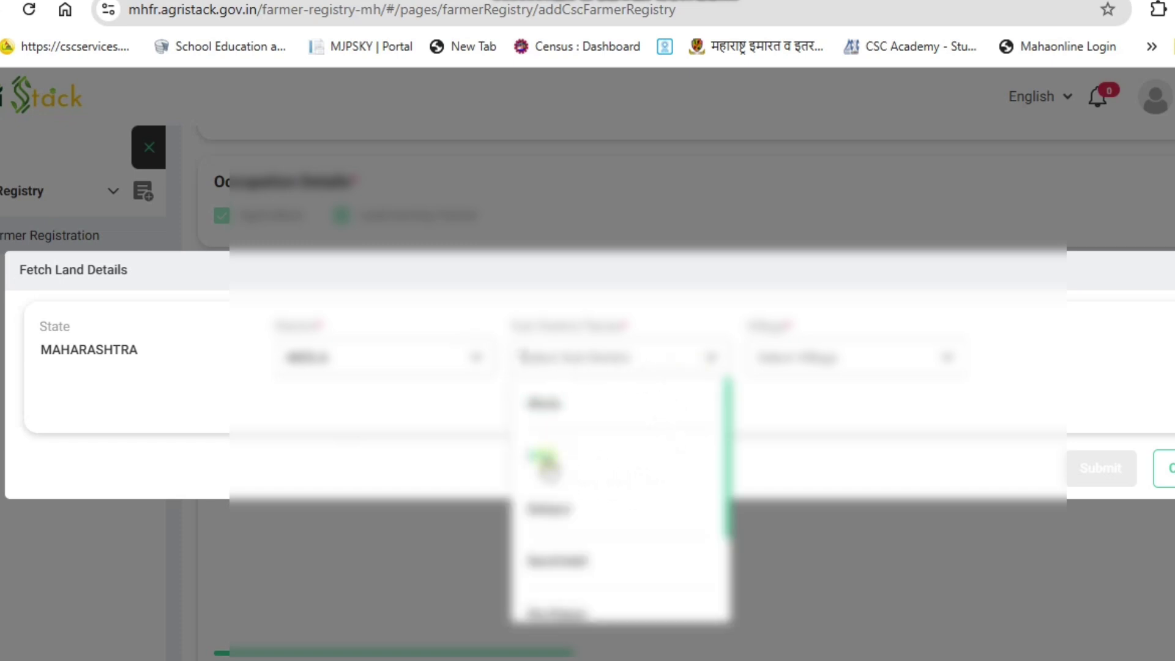
click(547, 466)
click(904, 375)
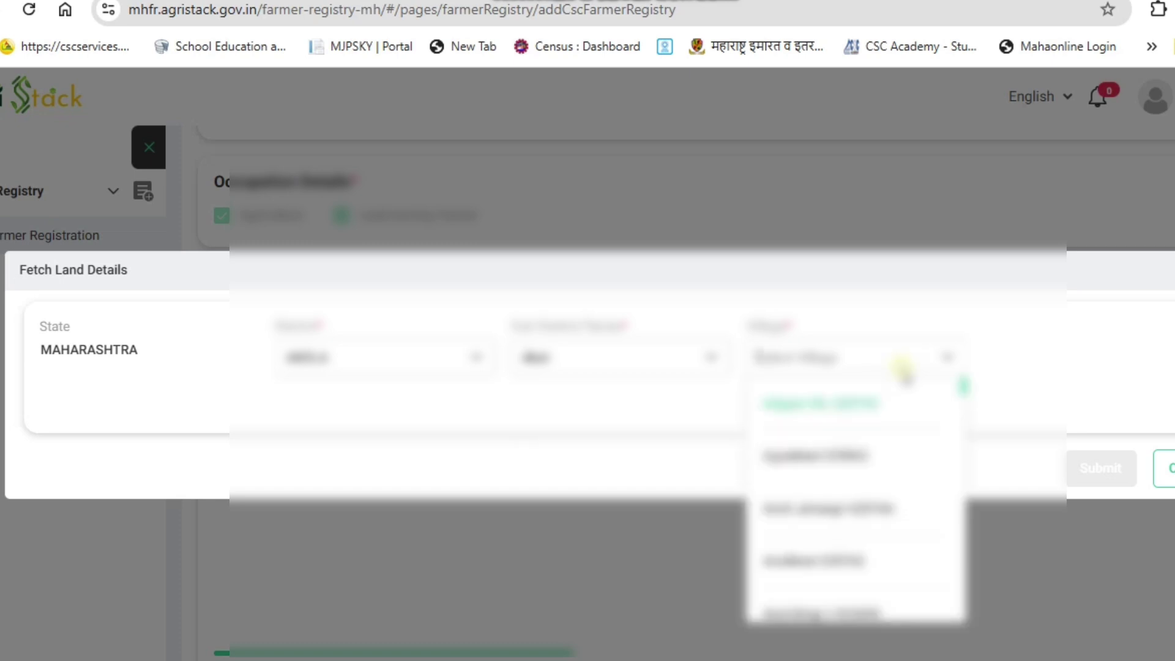
scroll(874, 472, down, 3)
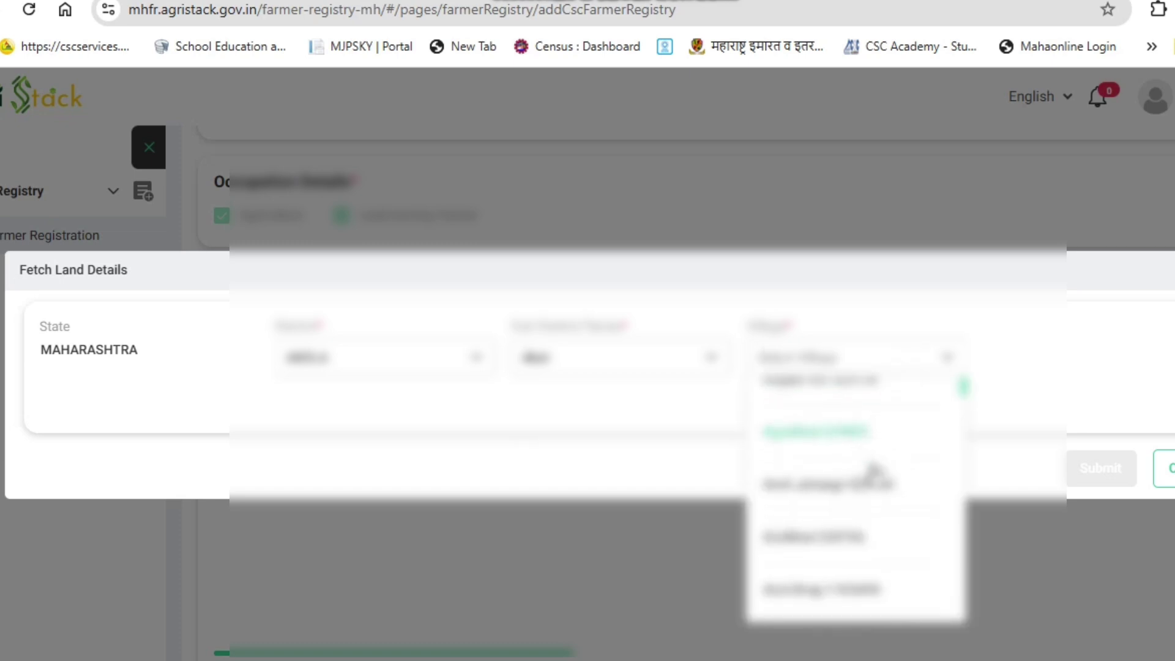
scroll(874, 468, down, 3)
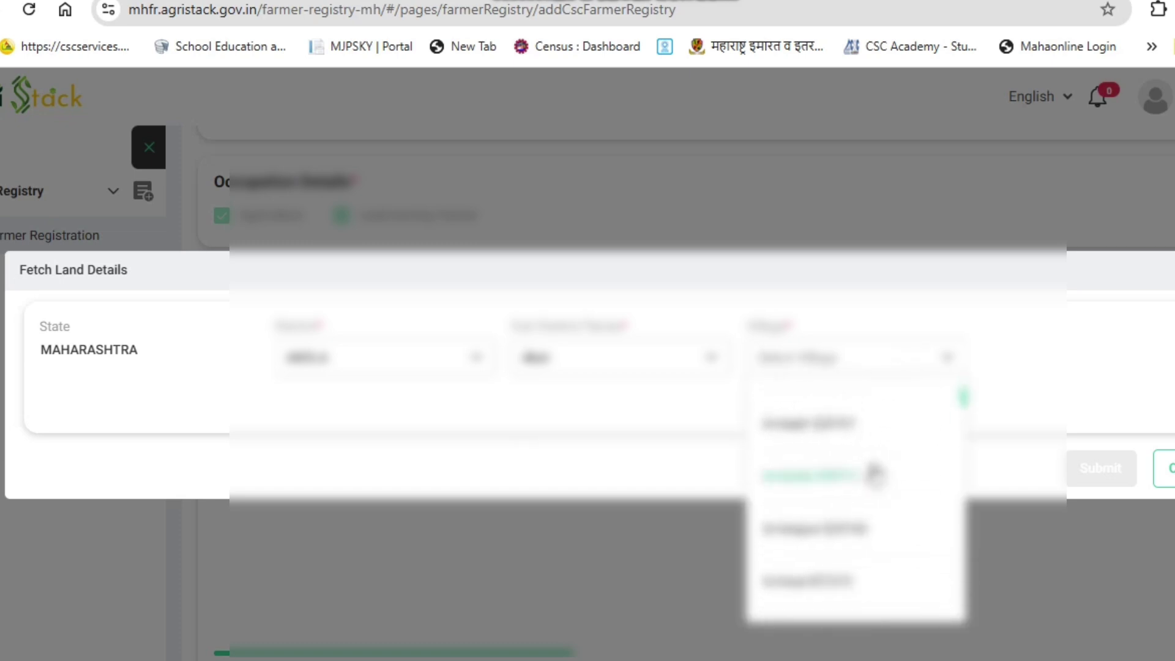
scroll(874, 472, down, 2)
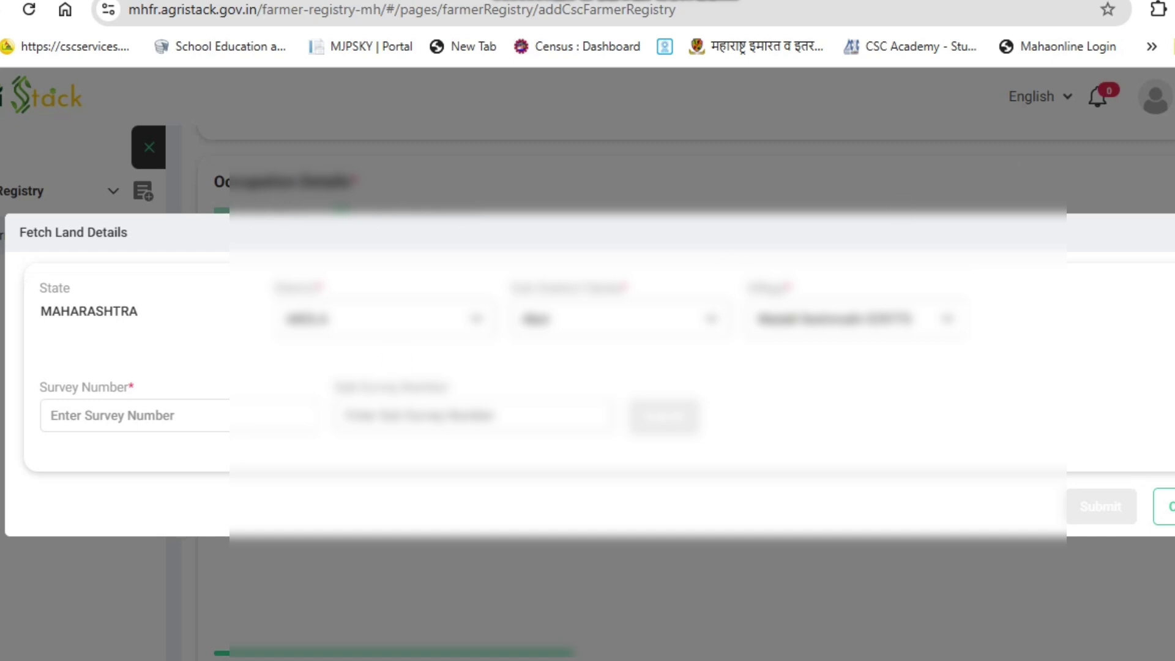
Step: Search the land records for survey number 598
text(598)
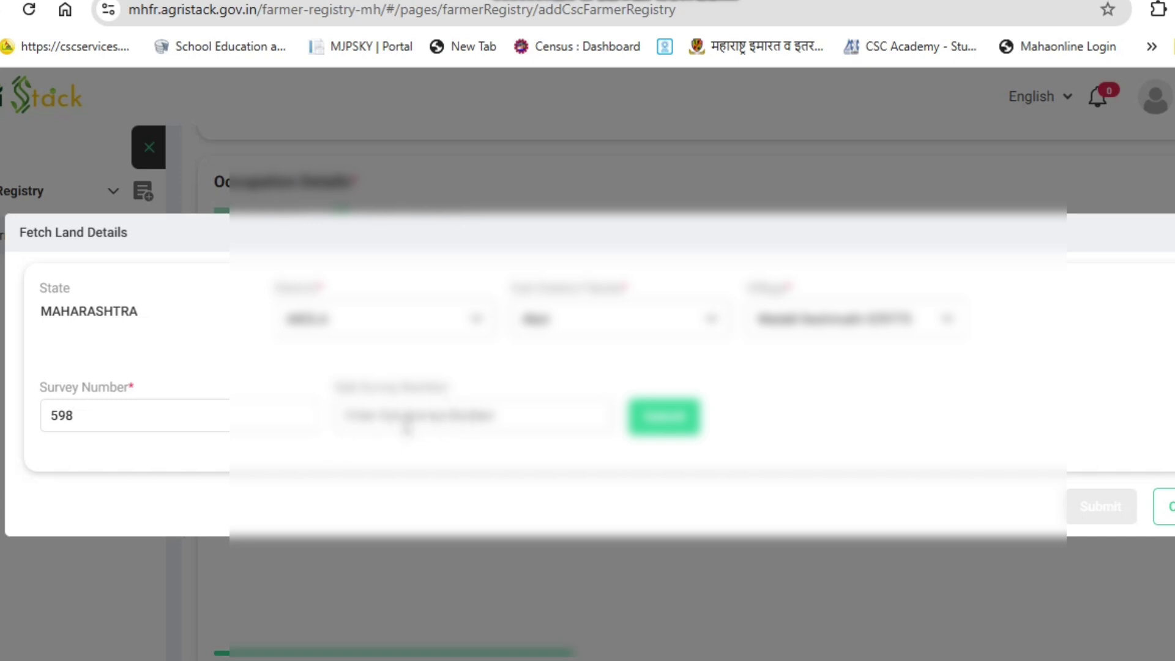
click(666, 429)
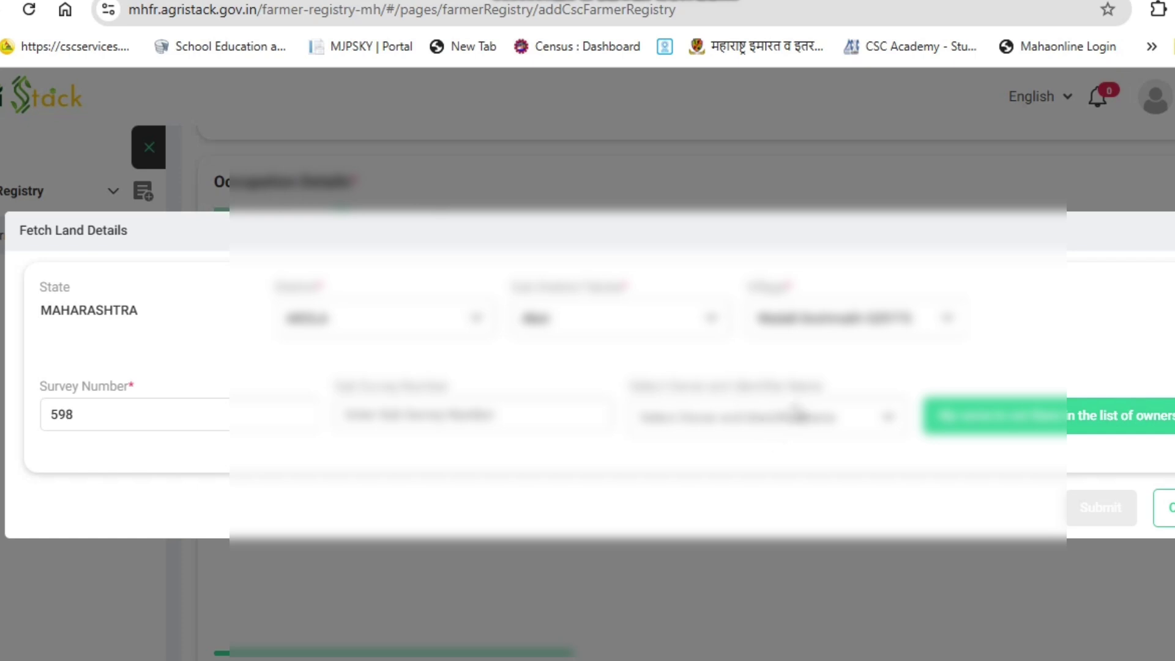
Step: Select the fifth owner to load land records for surveys 613 and 598
click(803, 421)
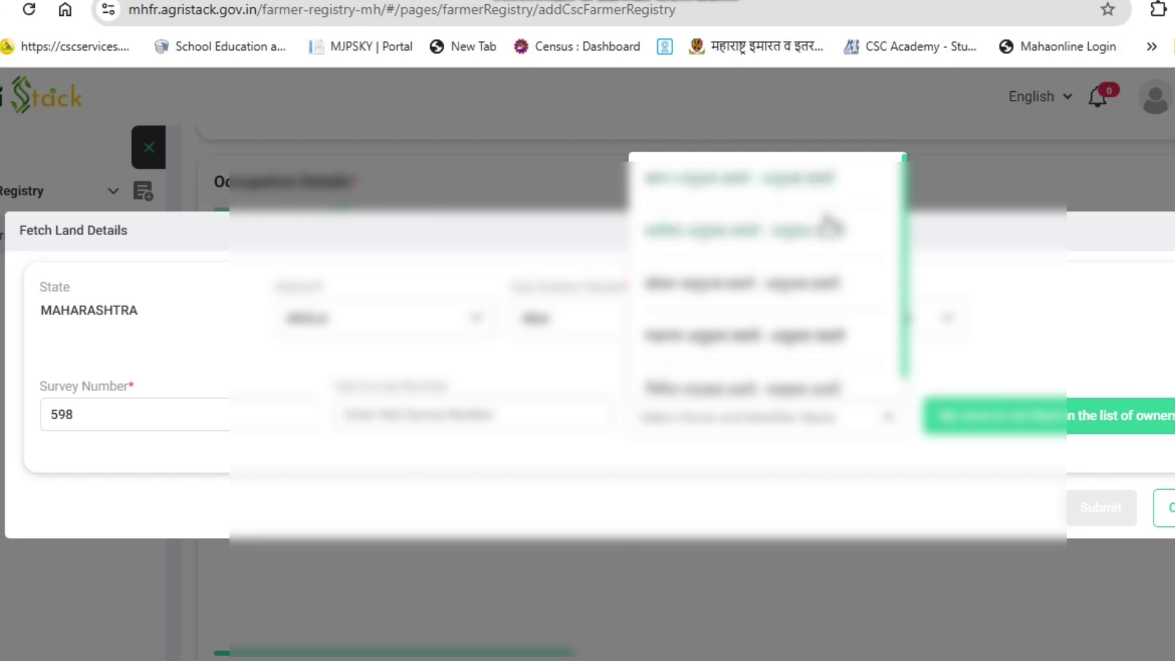
scroll(807, 317, down, 1)
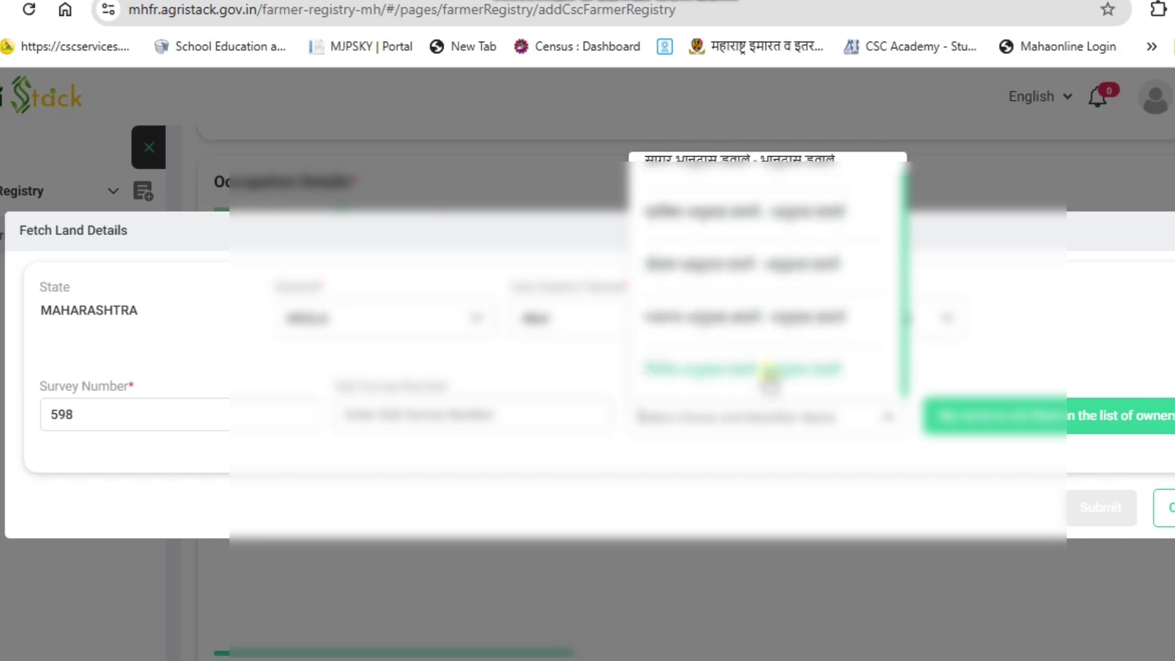
click(768, 371)
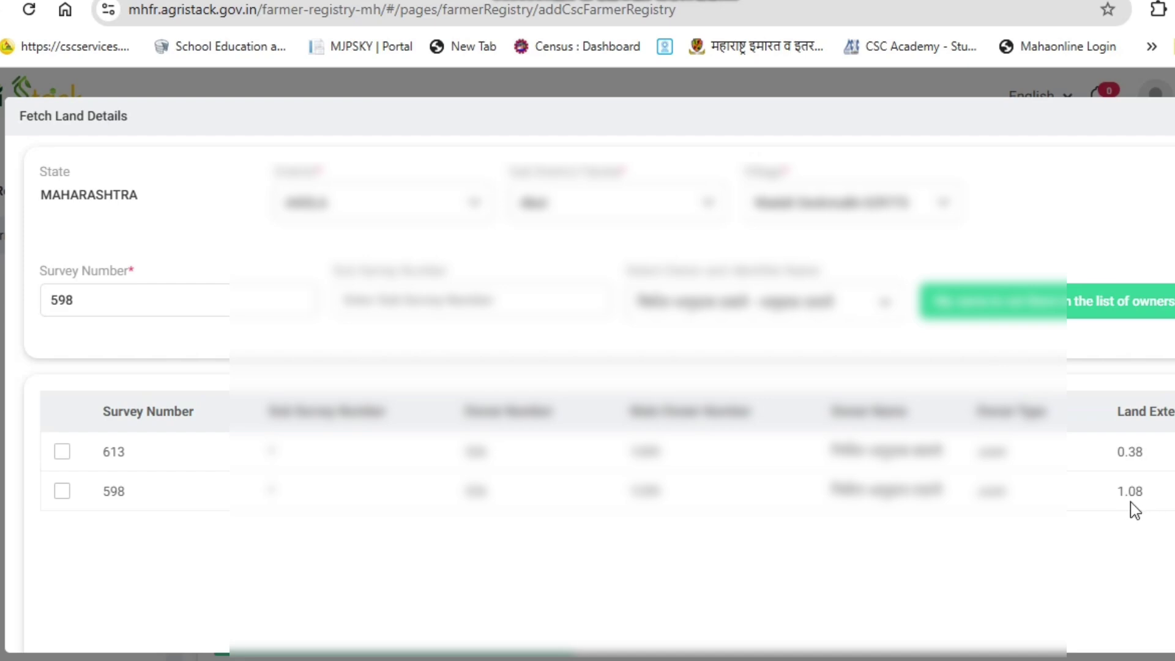
click(62, 451)
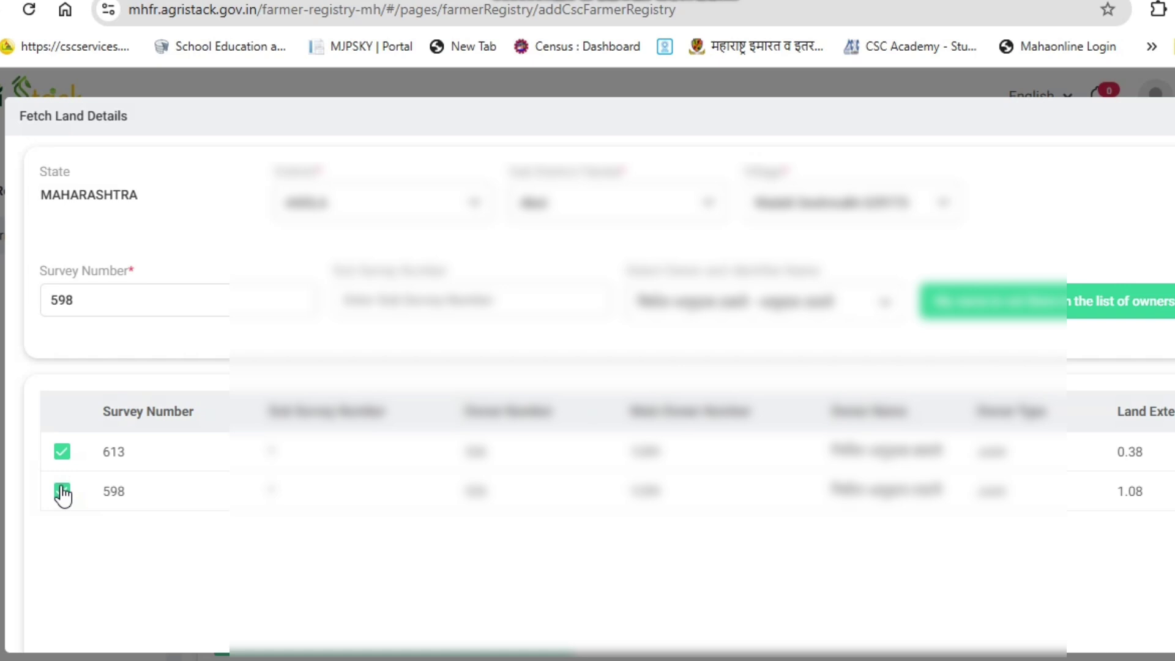
click(61, 491)
scroll(755, 420, down, 2)
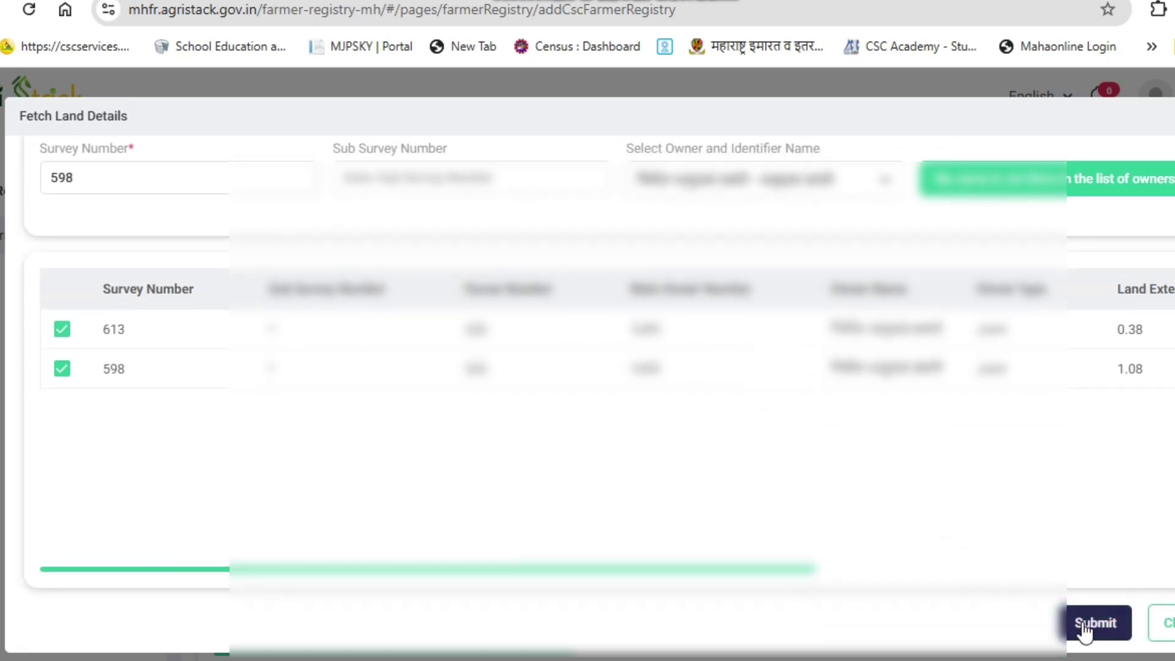
click(1084, 628)
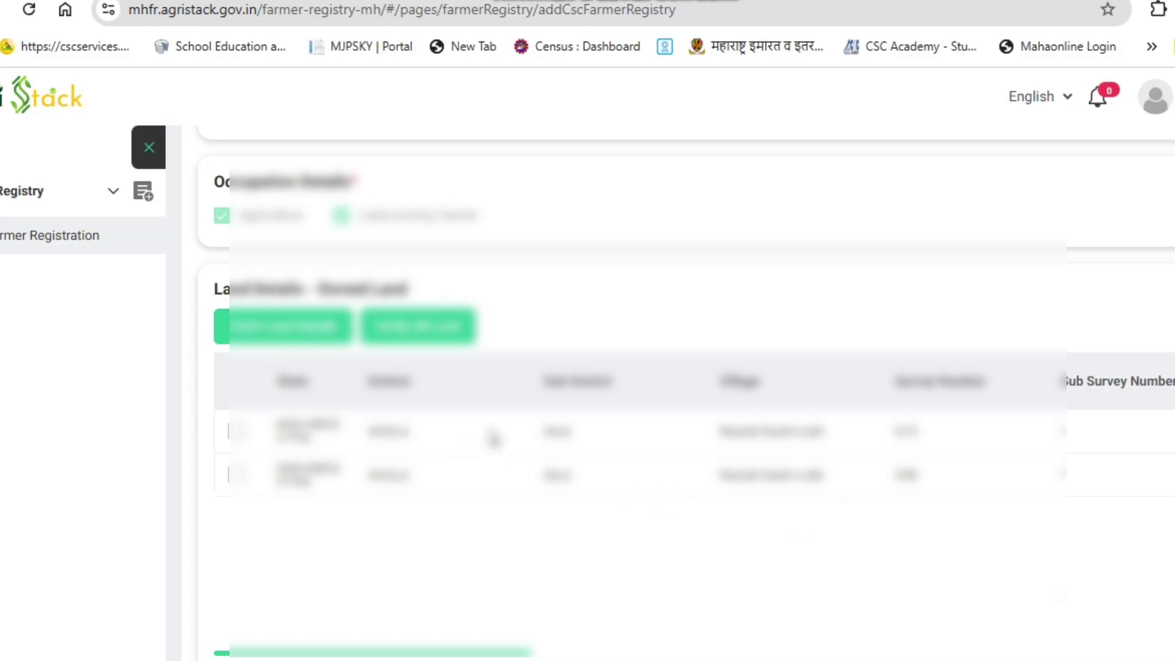
scroll(493, 437, down, 5)
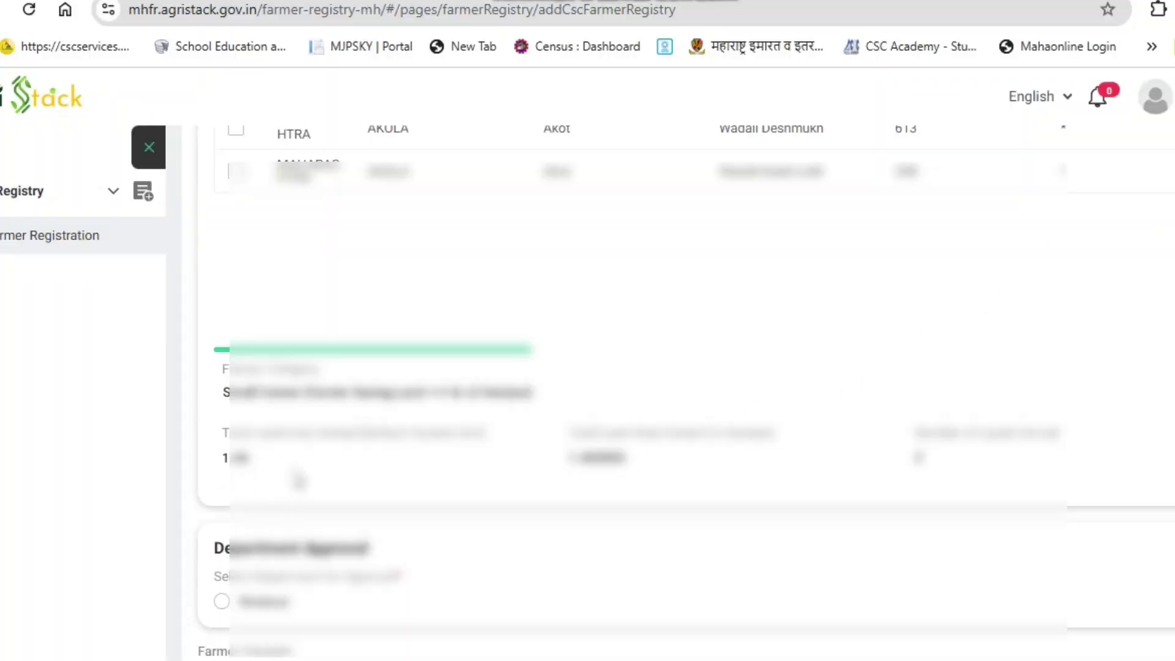
scroll(525, 478, down, 3)
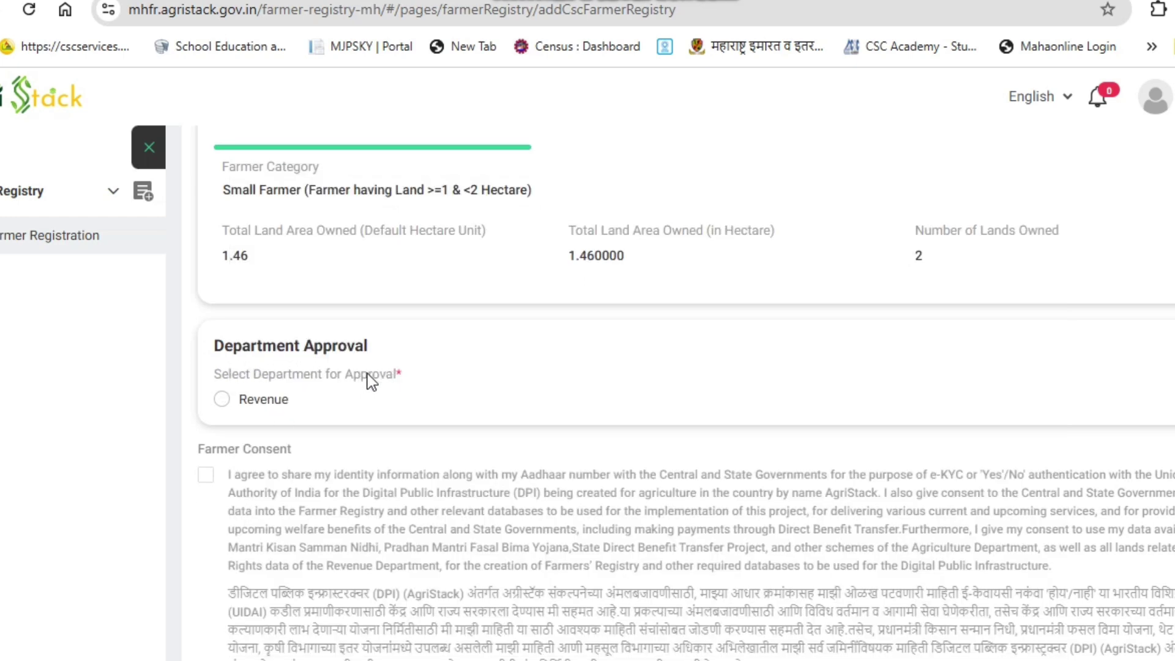
Step: Choose Revenue as the approving department and give the farmer's Aadhaar consent
click(224, 398)
scroll(246, 265, down, 2)
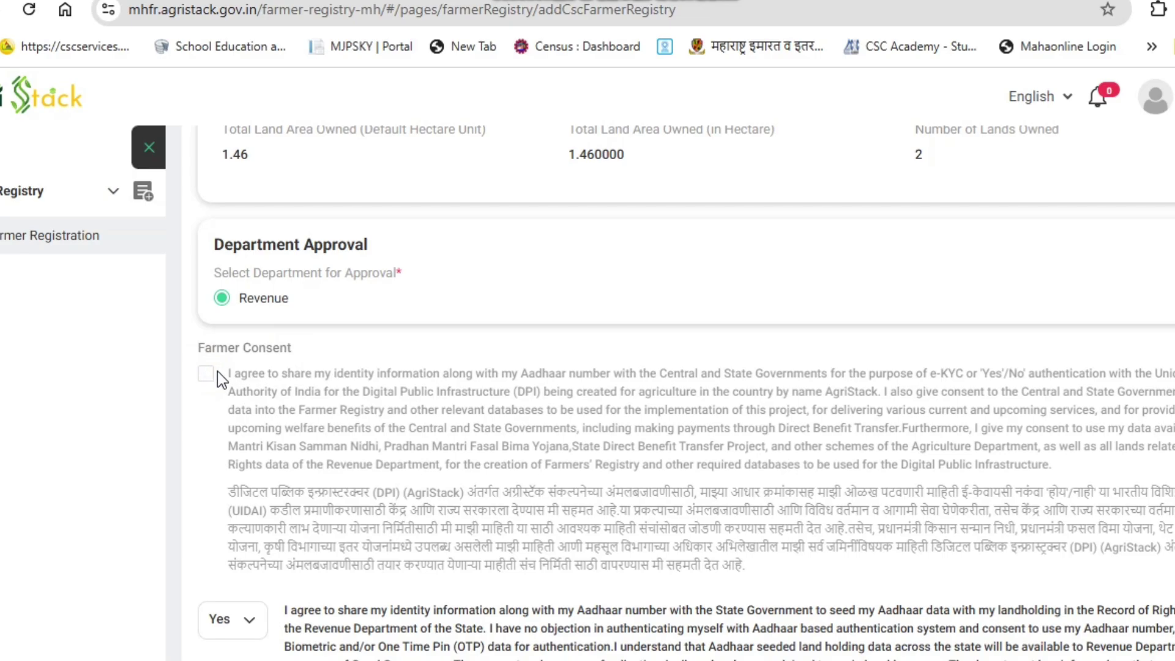
scroll(94, 340, down, 2)
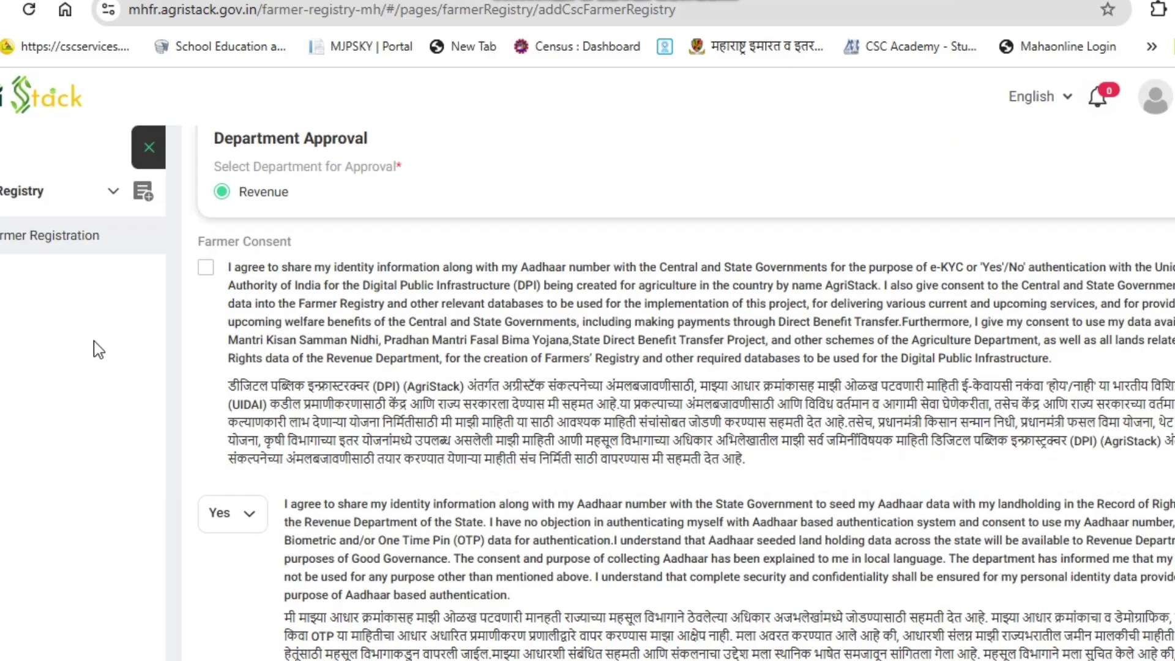
click(202, 268)
Step: Tick the farmer's declaration that the details are true
scroll(306, 361, down, 2)
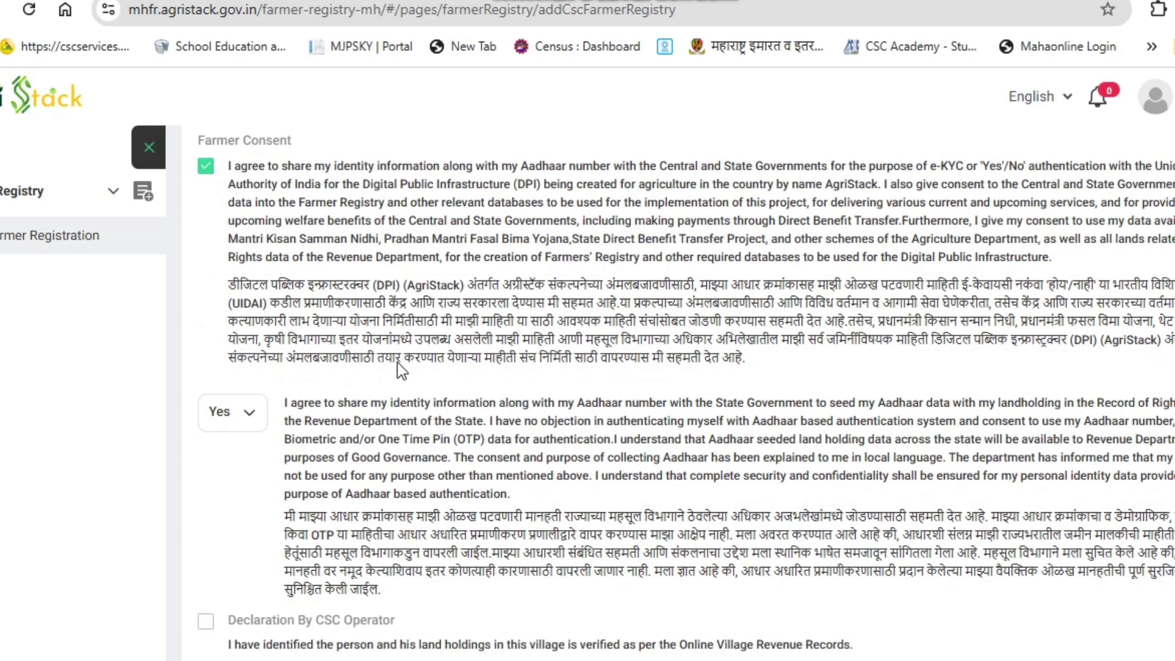
scroll(398, 368, down, 2)
scroll(398, 362, down, 2)
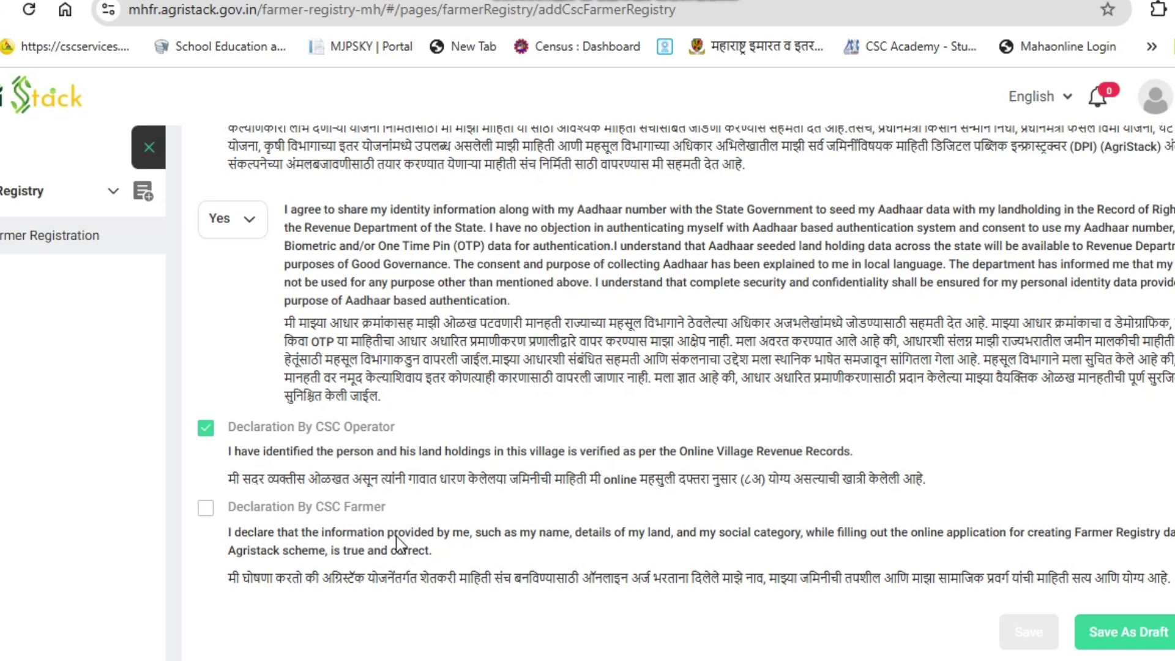
click(214, 510)
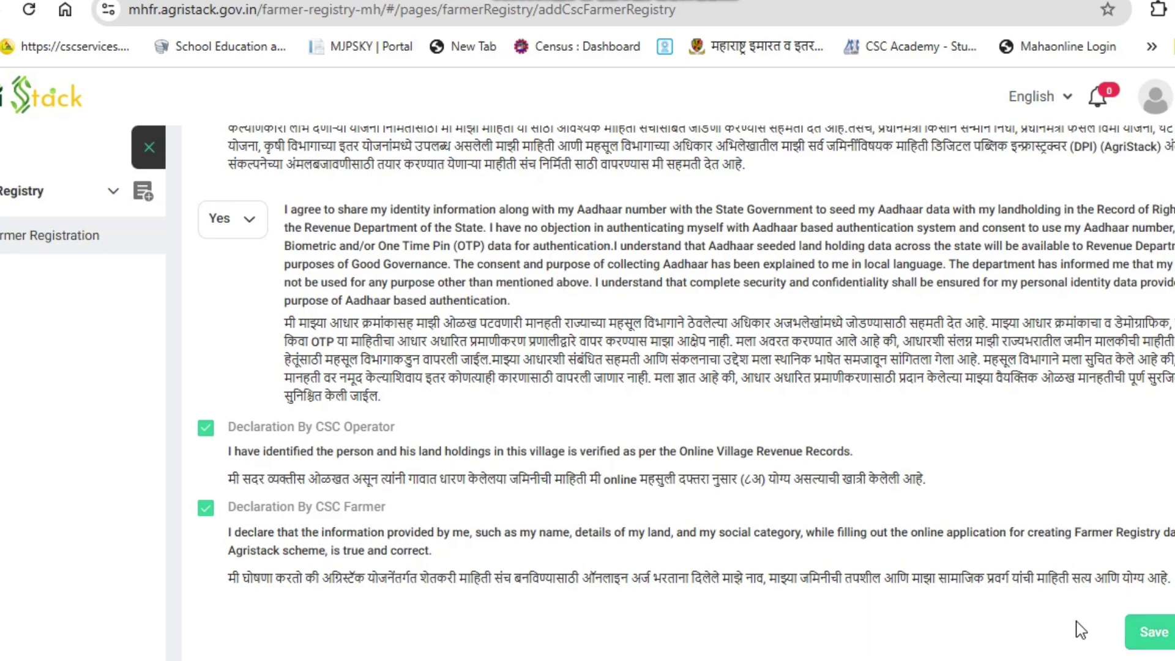
Step: Save the registration and continue to C-DAC eSign with OTP as the consent method
click(1154, 637)
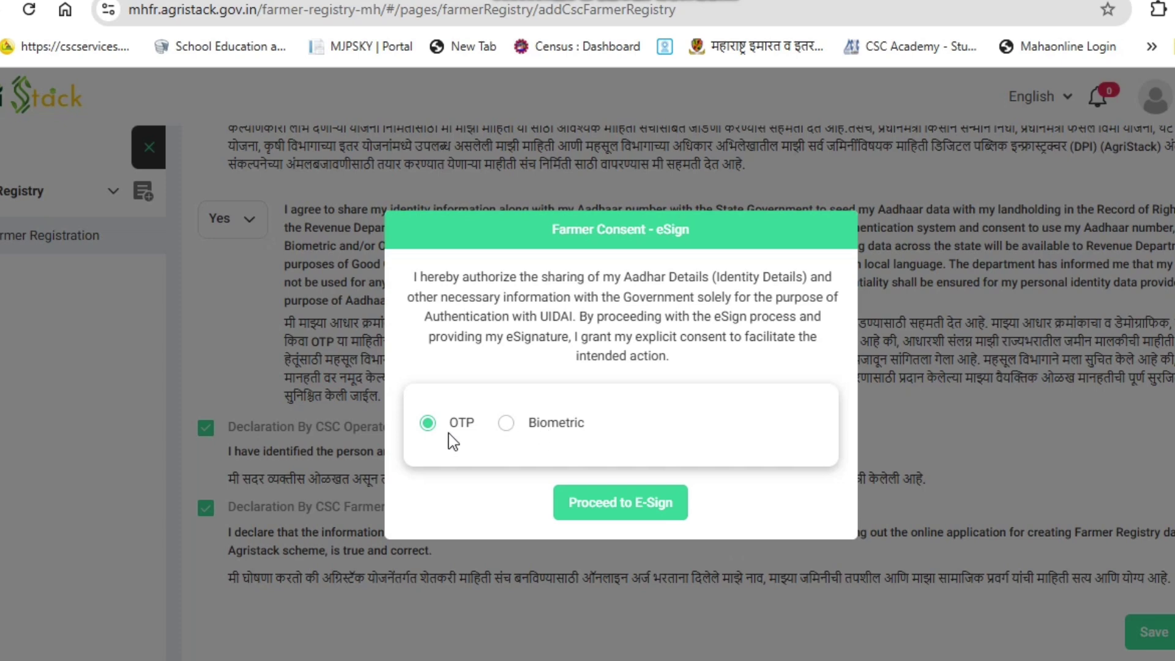
click(599, 506)
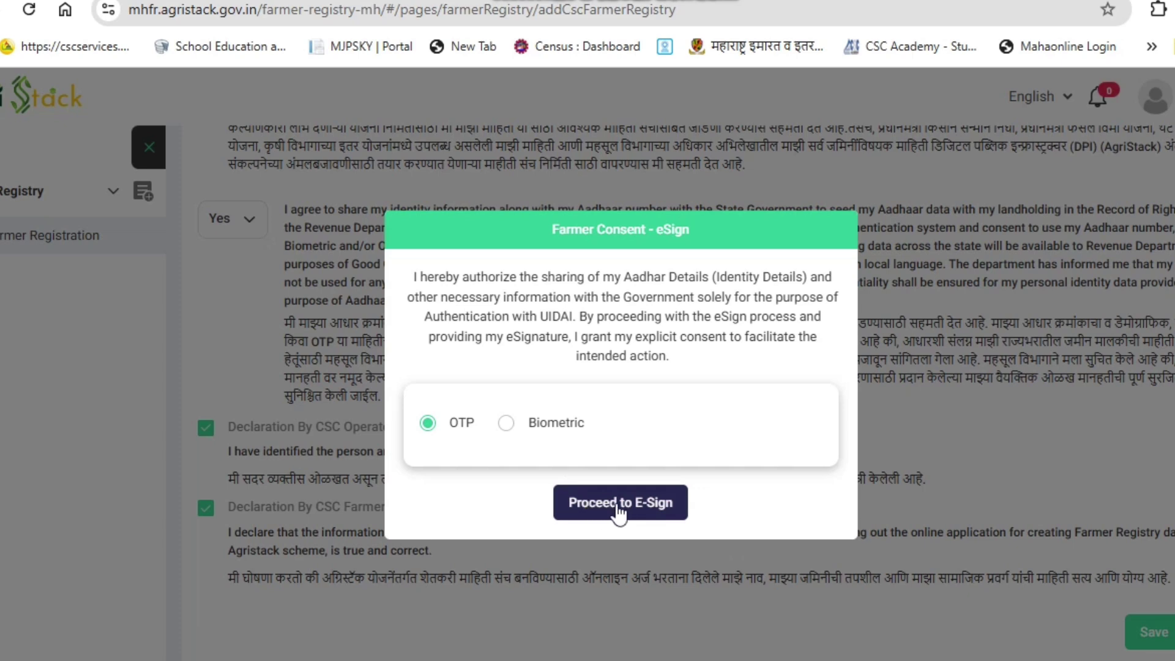
click(617, 507)
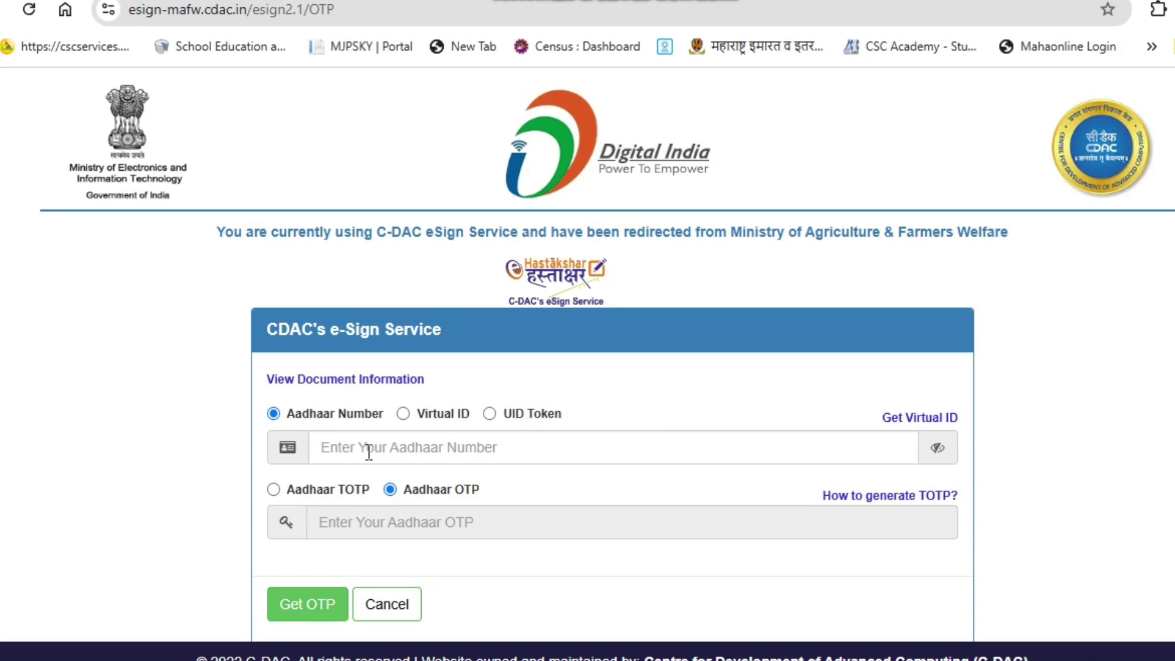
Step: Enter the farmer's Aadhaar number, request the OTP, enter it and submit the e-signature
click(478, 453)
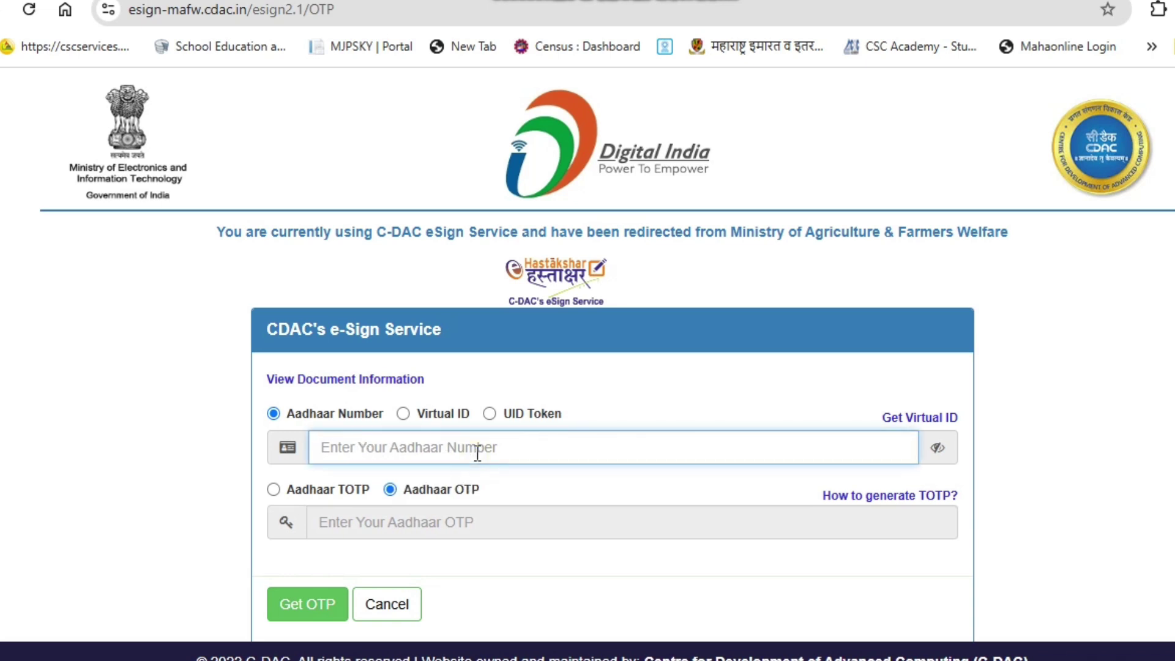
key(ctrl+v)
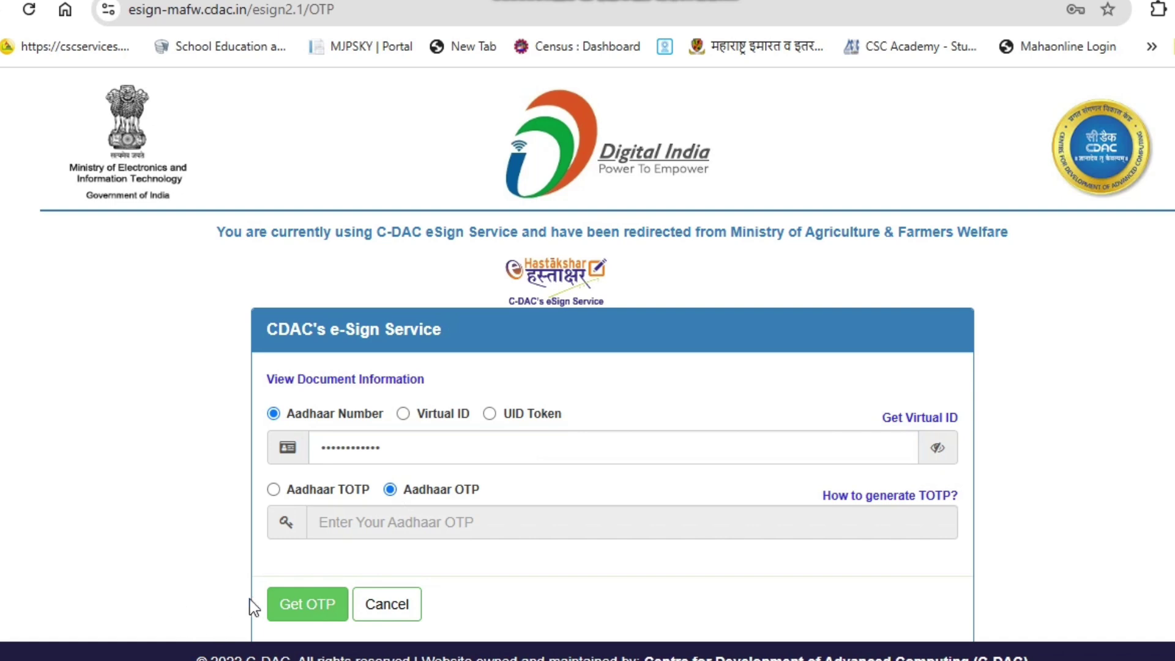
click(320, 603)
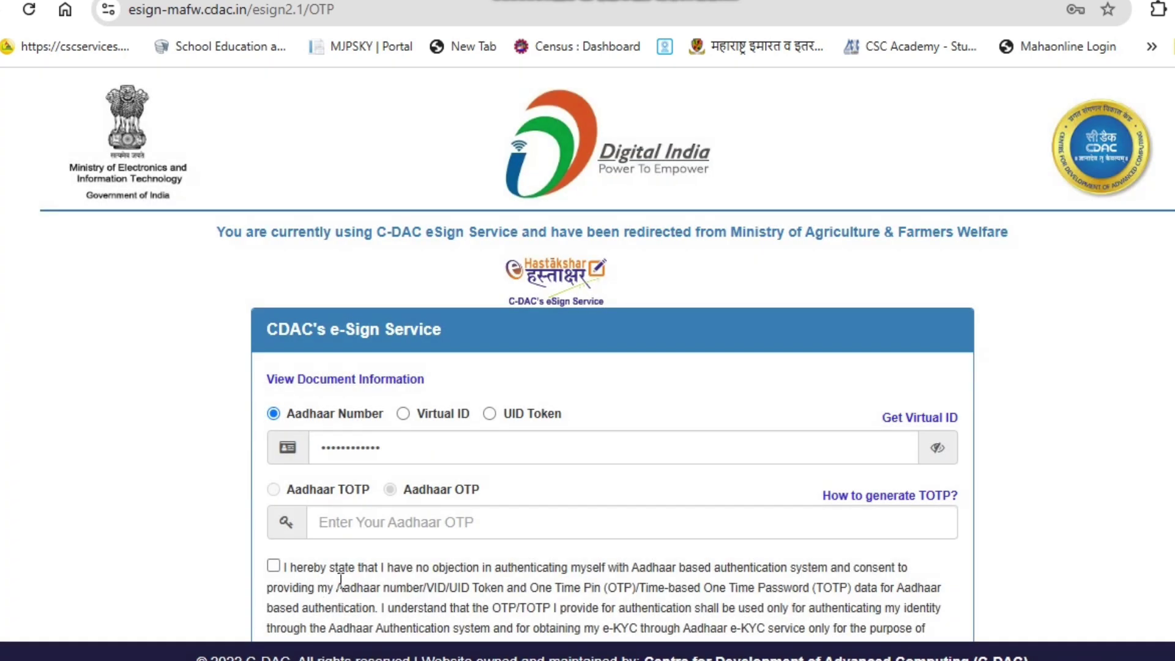
click(411, 522)
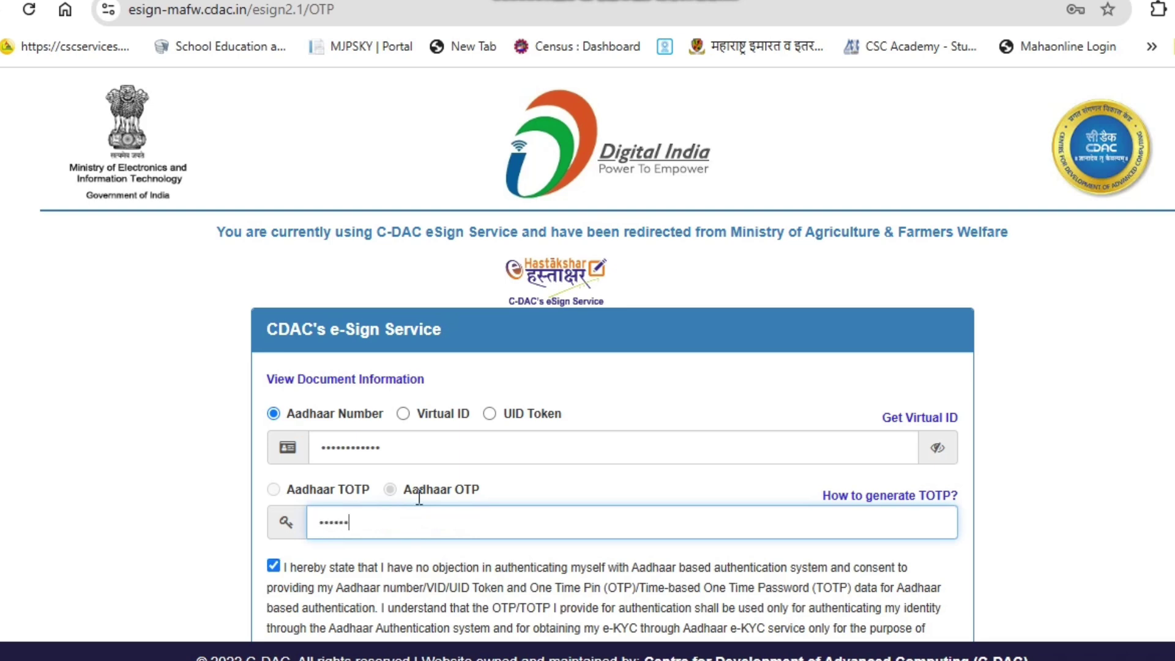
scroll(554, 457, down, 4)
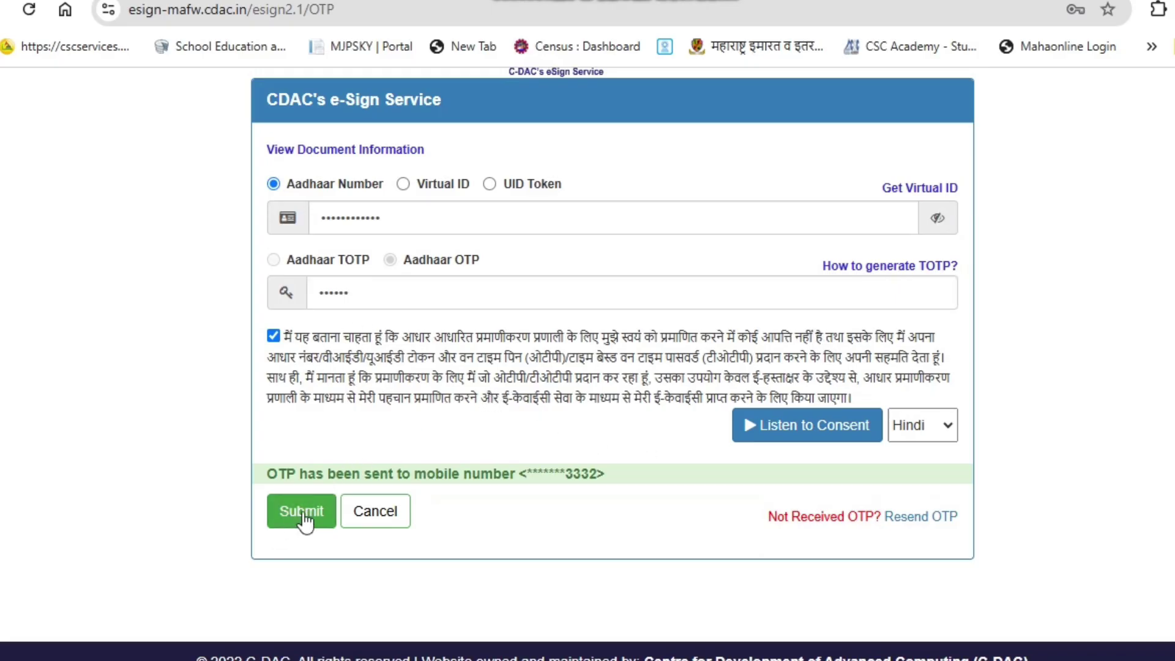
click(299, 515)
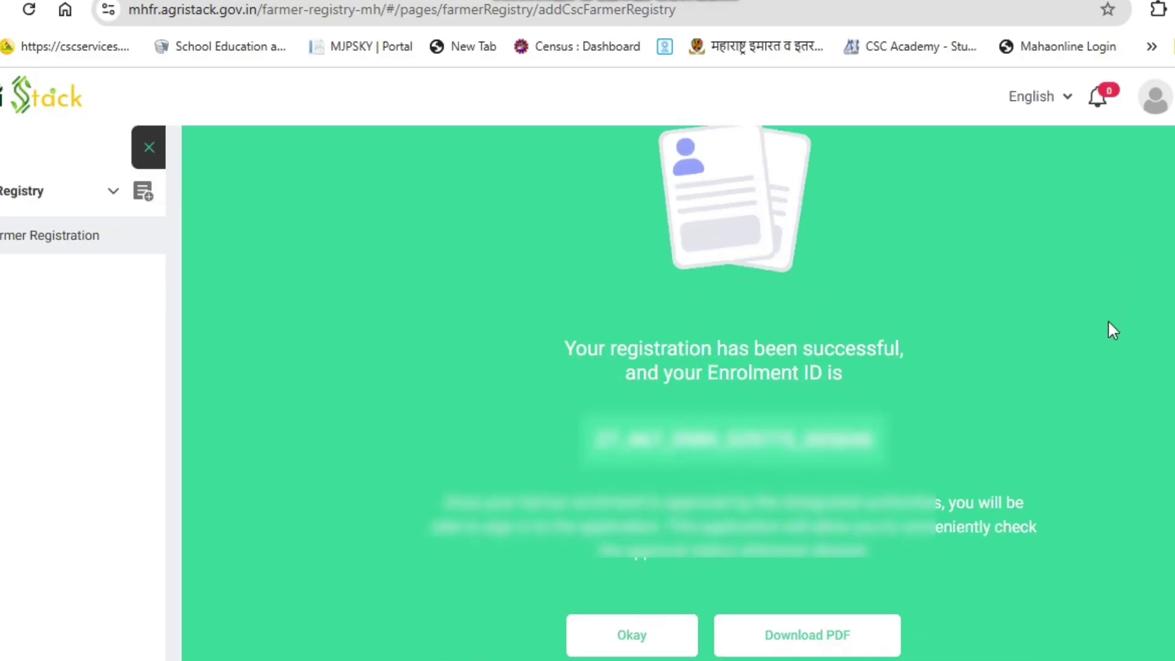
Step: Save the three-page enrolment details as a PDF from Download PDF
click(799, 638)
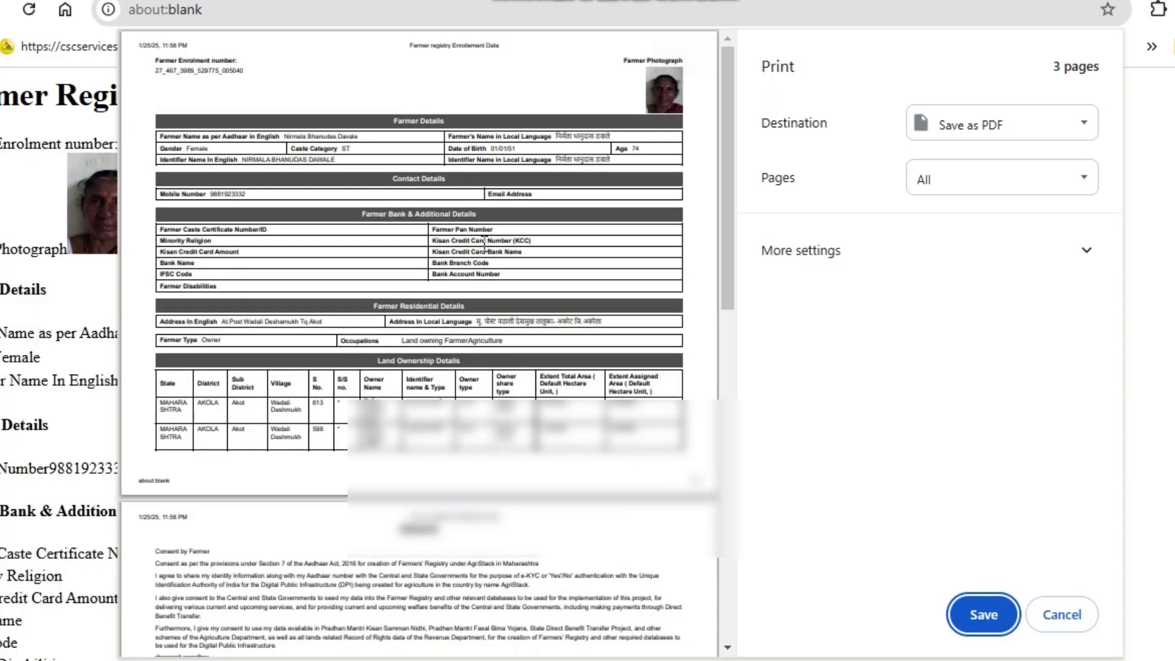
scroll(484, 243, down, 13)
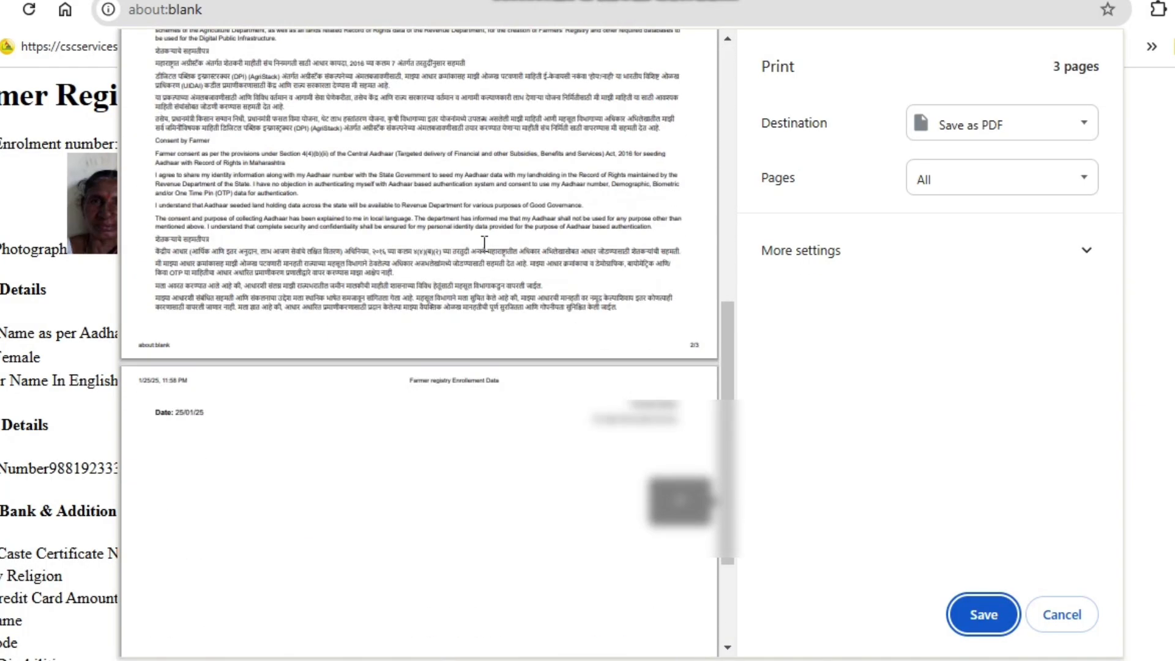
scroll(484, 243, up, 13)
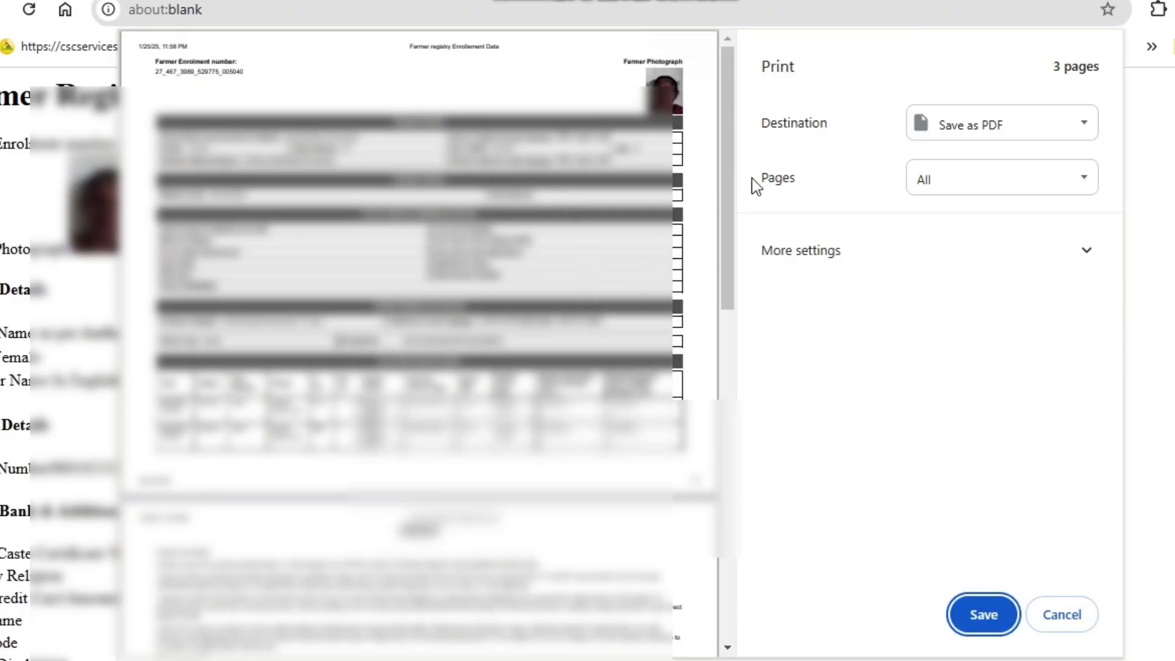
key(Escape)
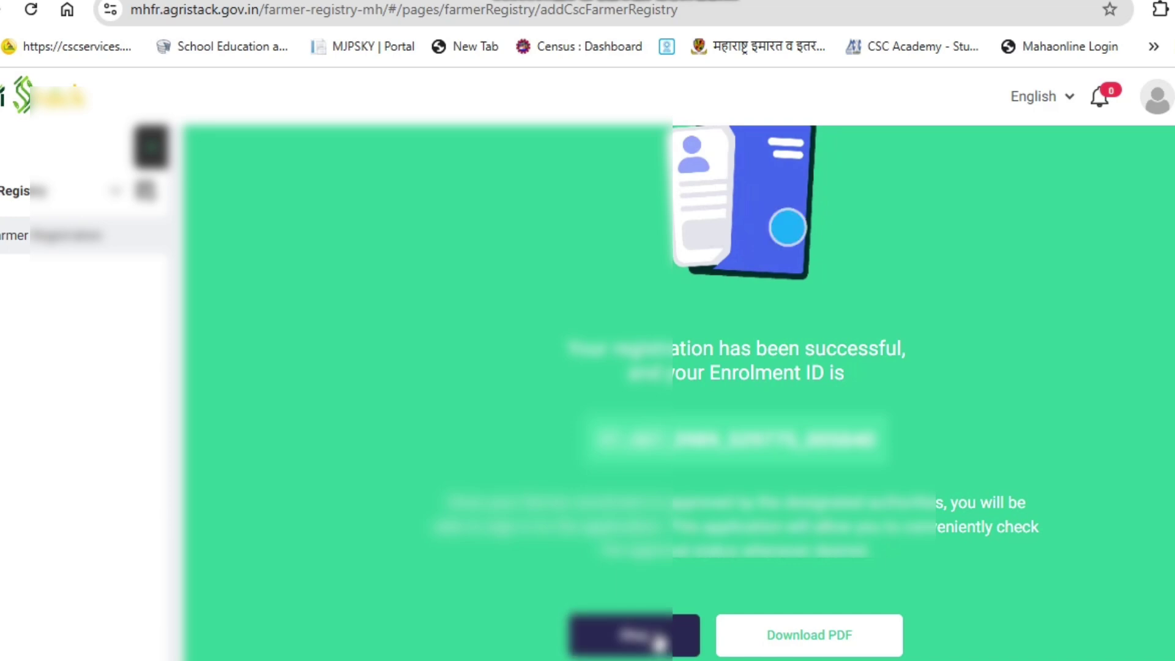
Step: Dismiss the registration success message and select the enrolment number in the saved PDF
click(642, 640)
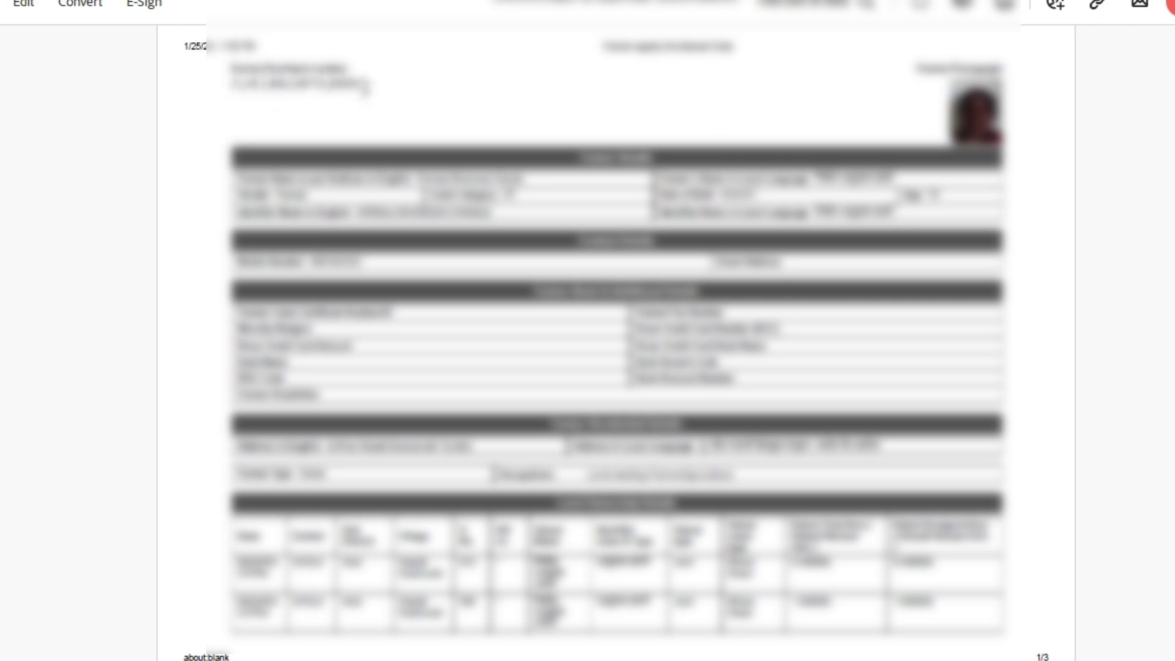
drag(365, 87, 230, 90)
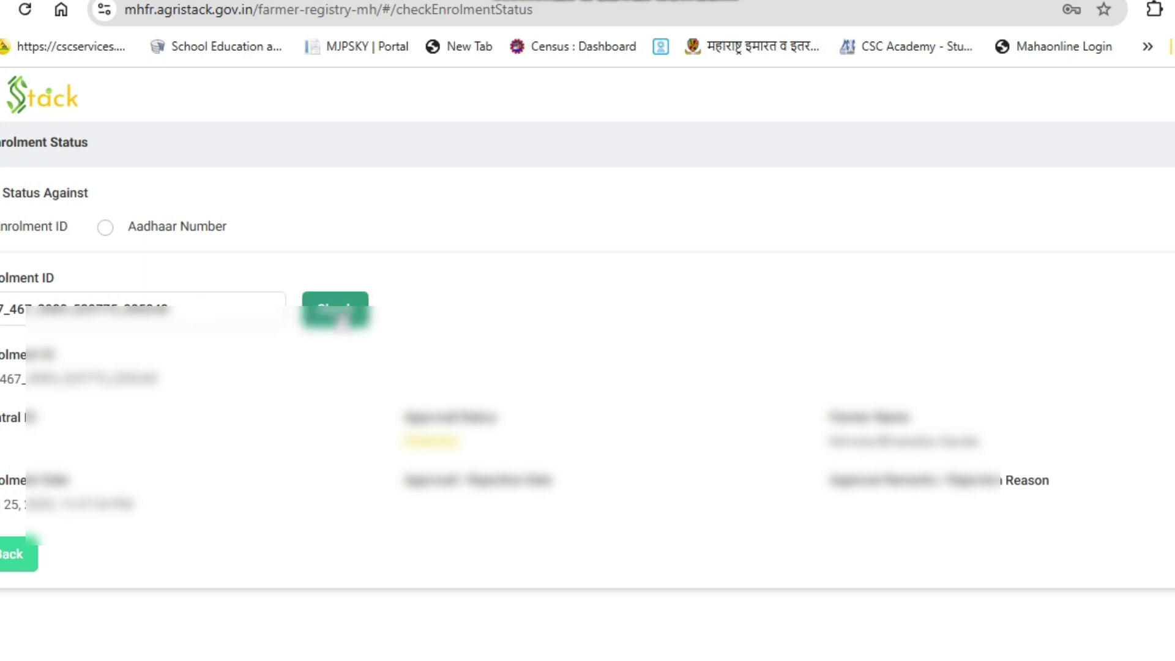
click(340, 311)
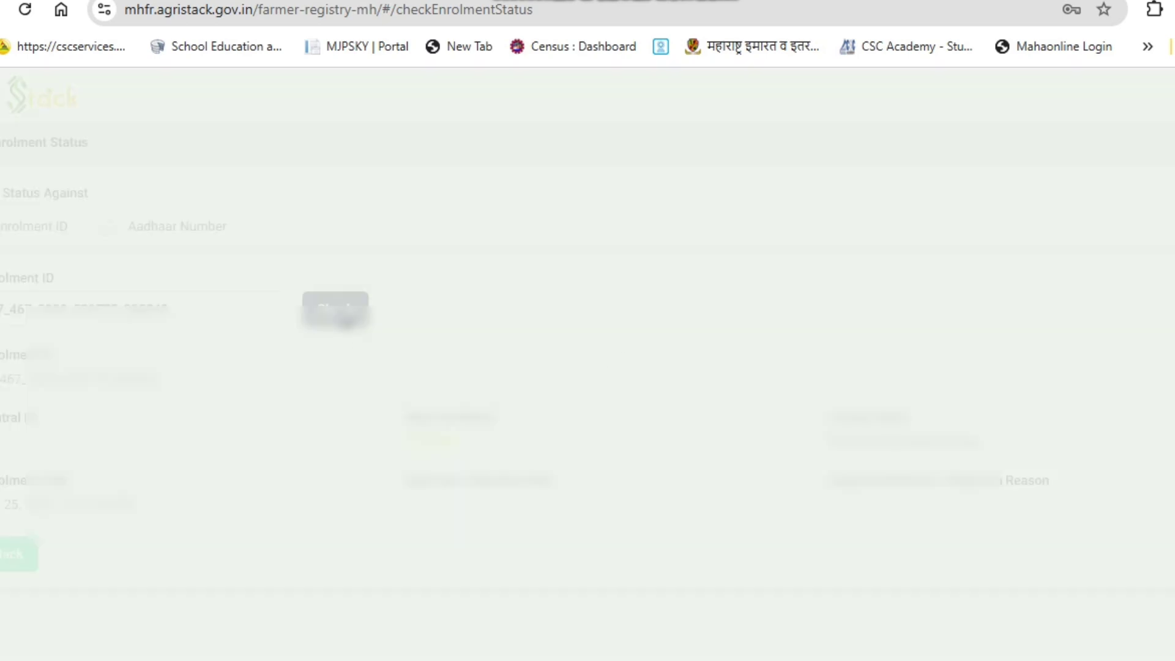